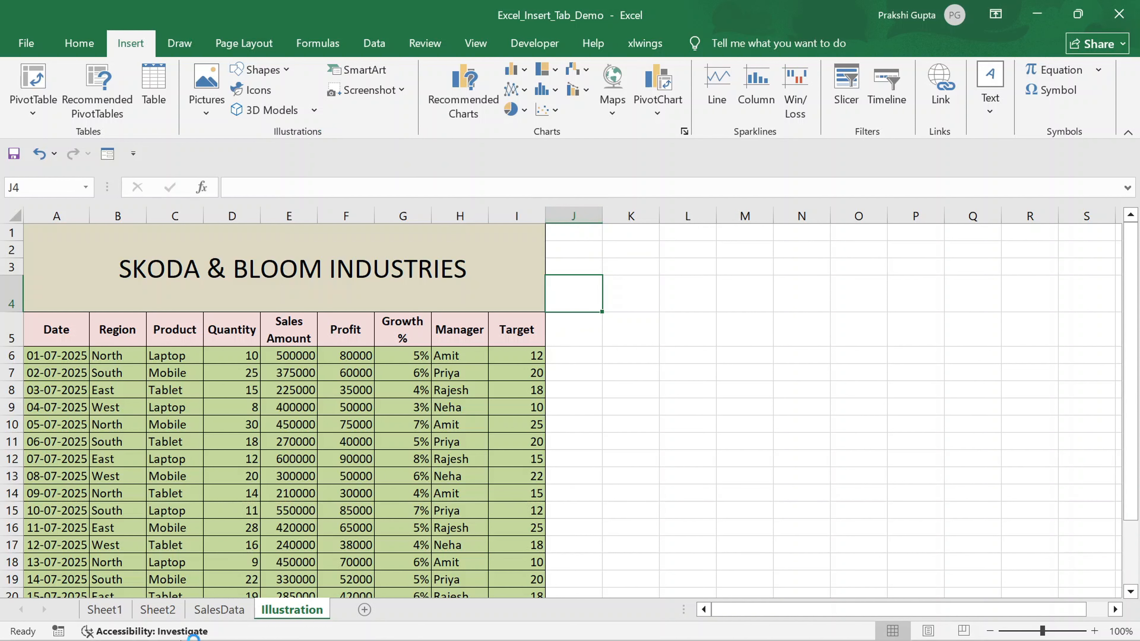
# - Insert the white Apple logo from an online Bing picture search for Apple into the sheet
pyautogui.click(208, 111)
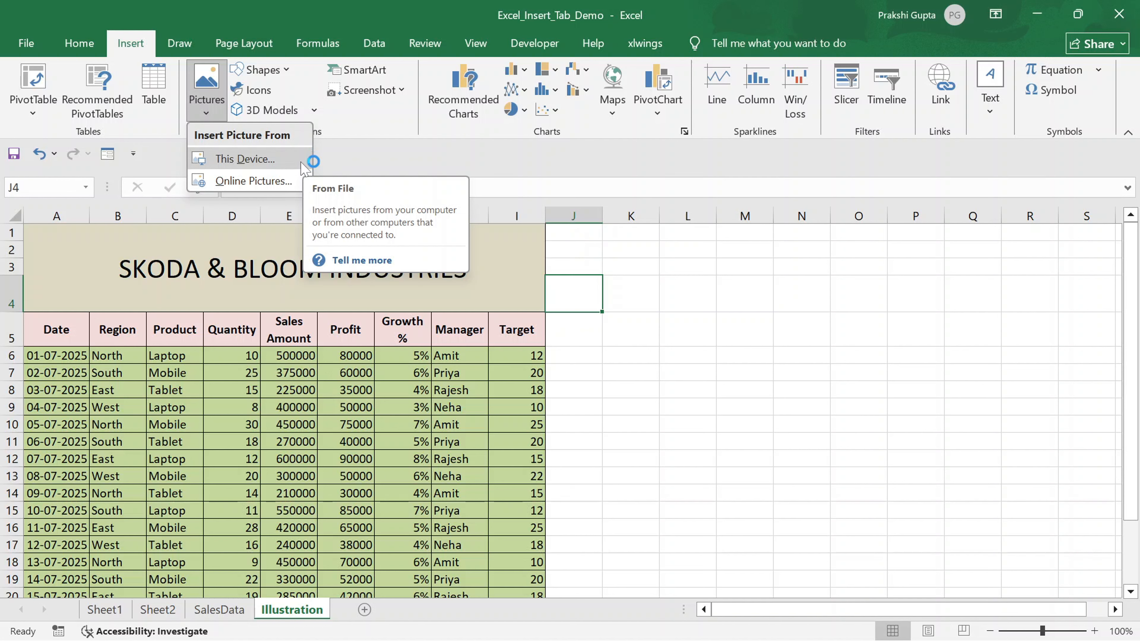
pyautogui.click(262, 181)
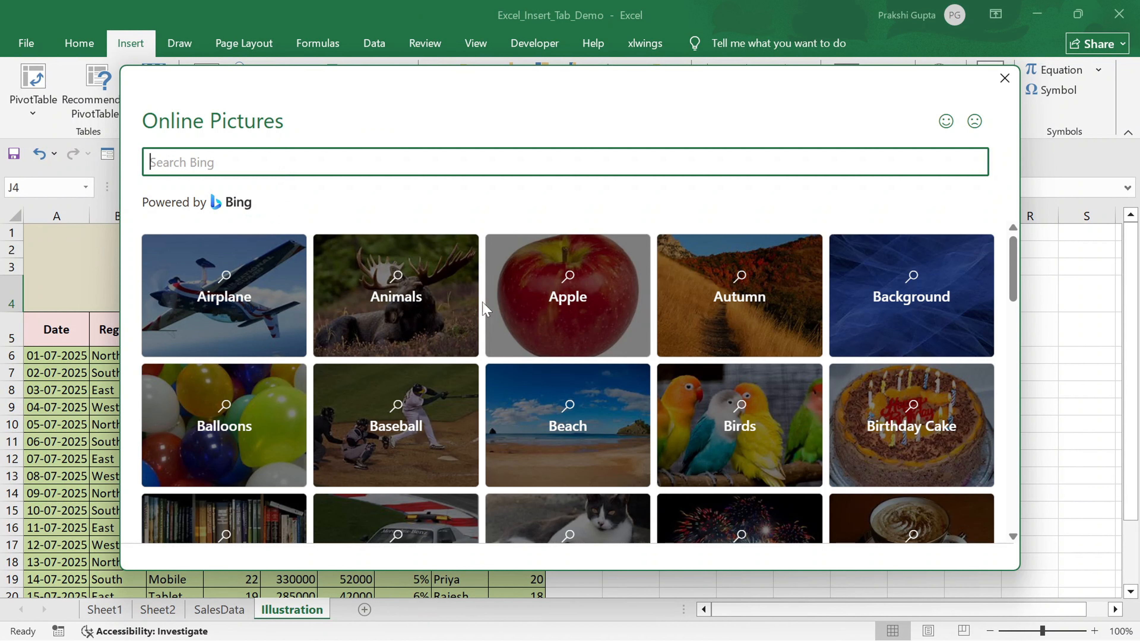
pyautogui.click(581, 276)
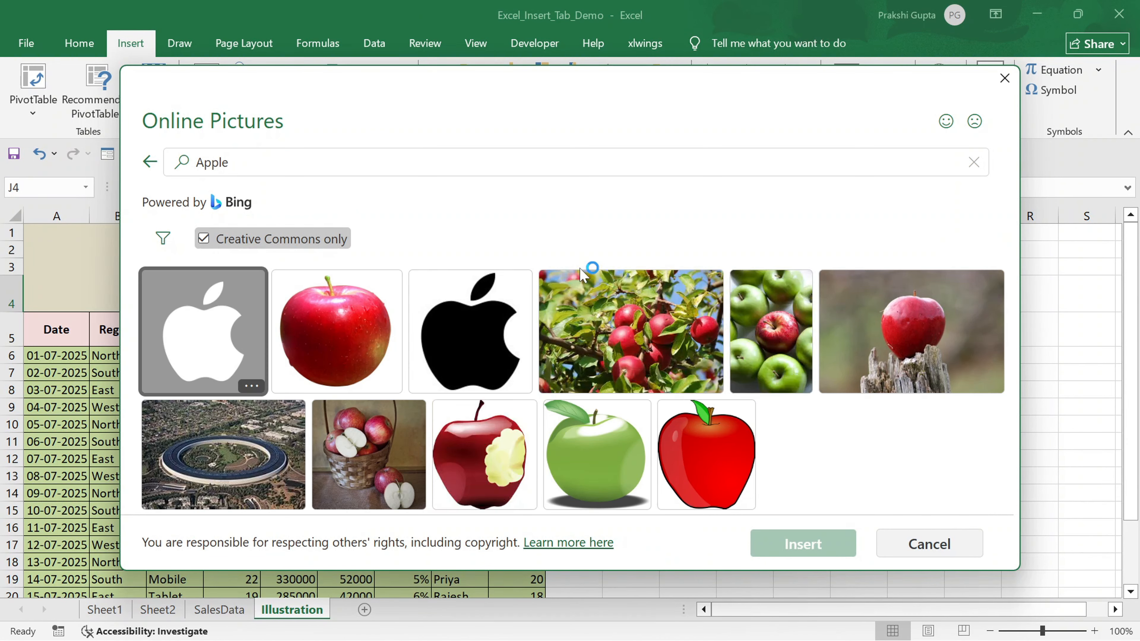
pyautogui.click(324, 321)
pyautogui.click(493, 384)
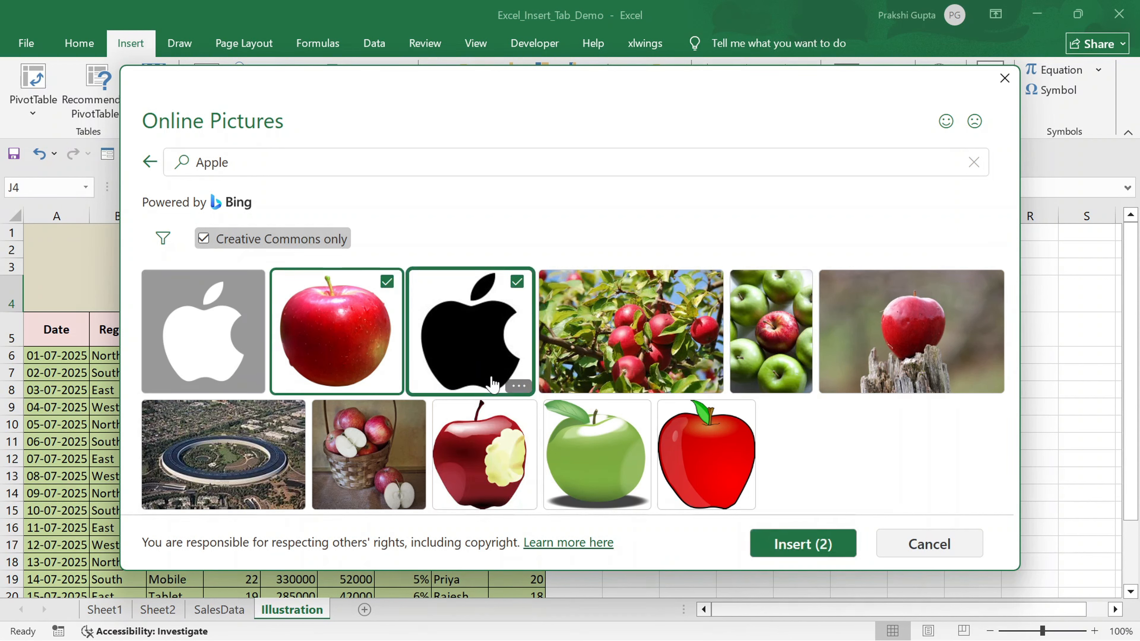
pyautogui.click(210, 329)
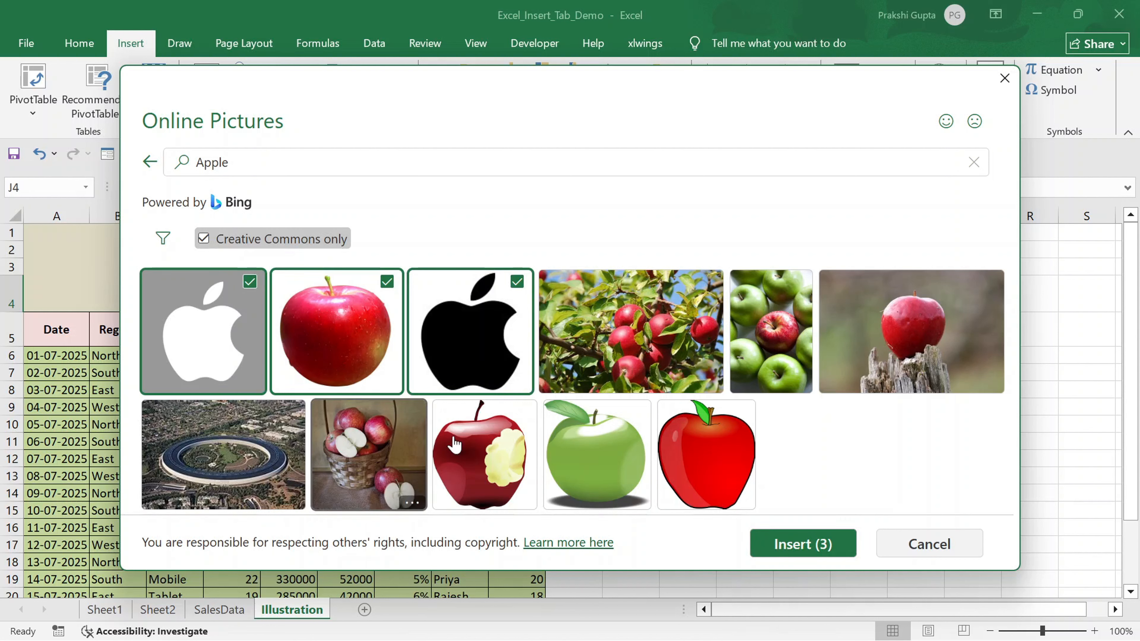
pyautogui.click(387, 282)
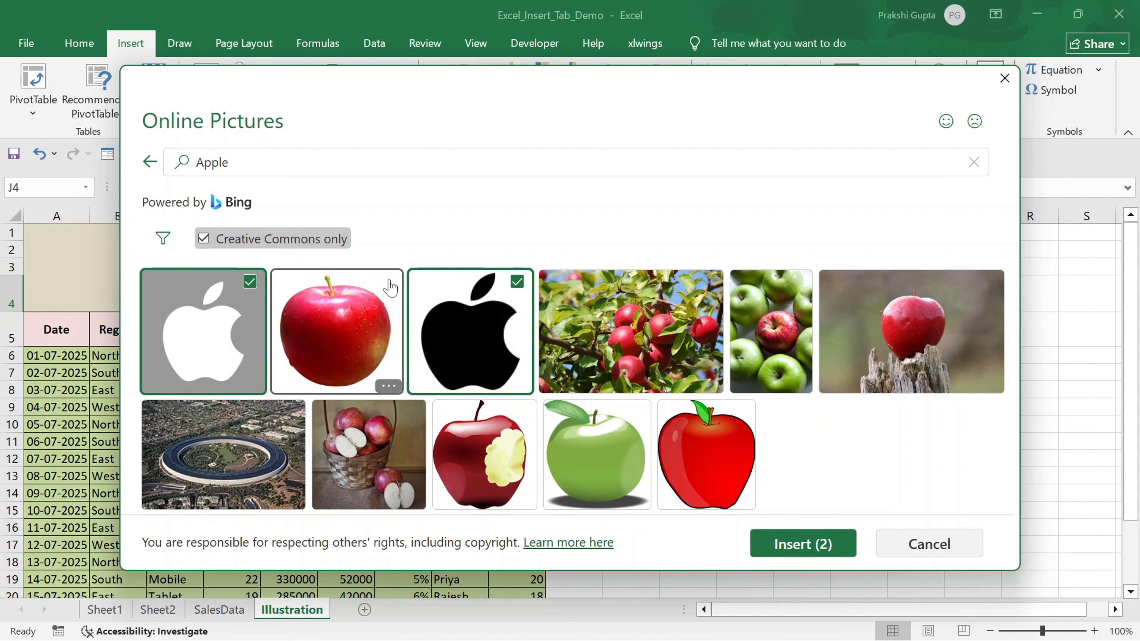
pyautogui.click(518, 282)
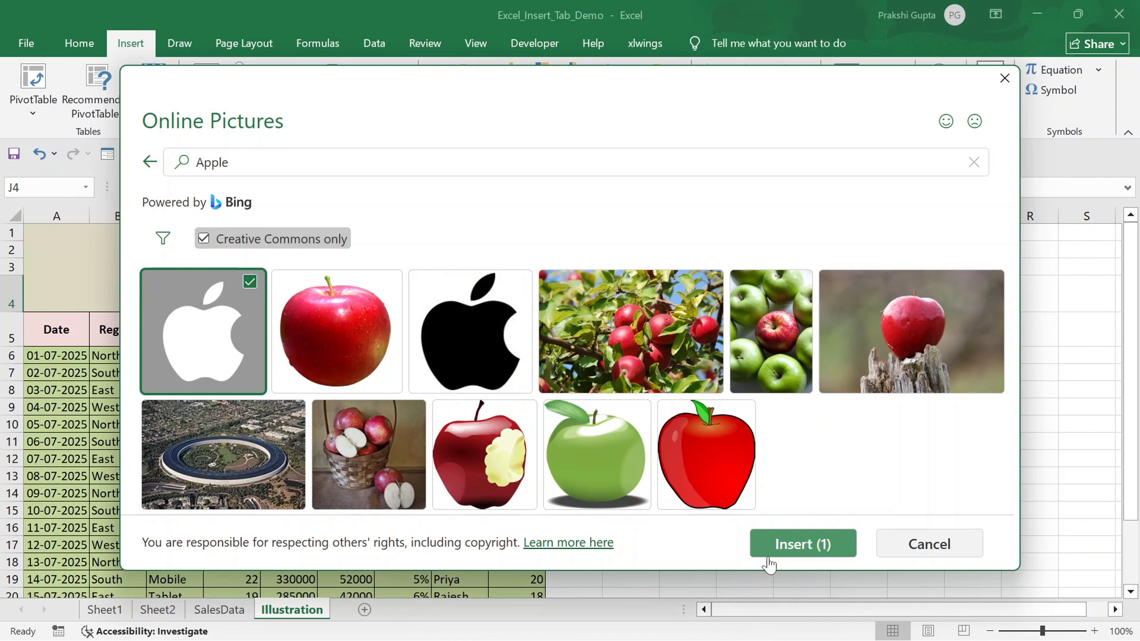
pyautogui.click(791, 555)
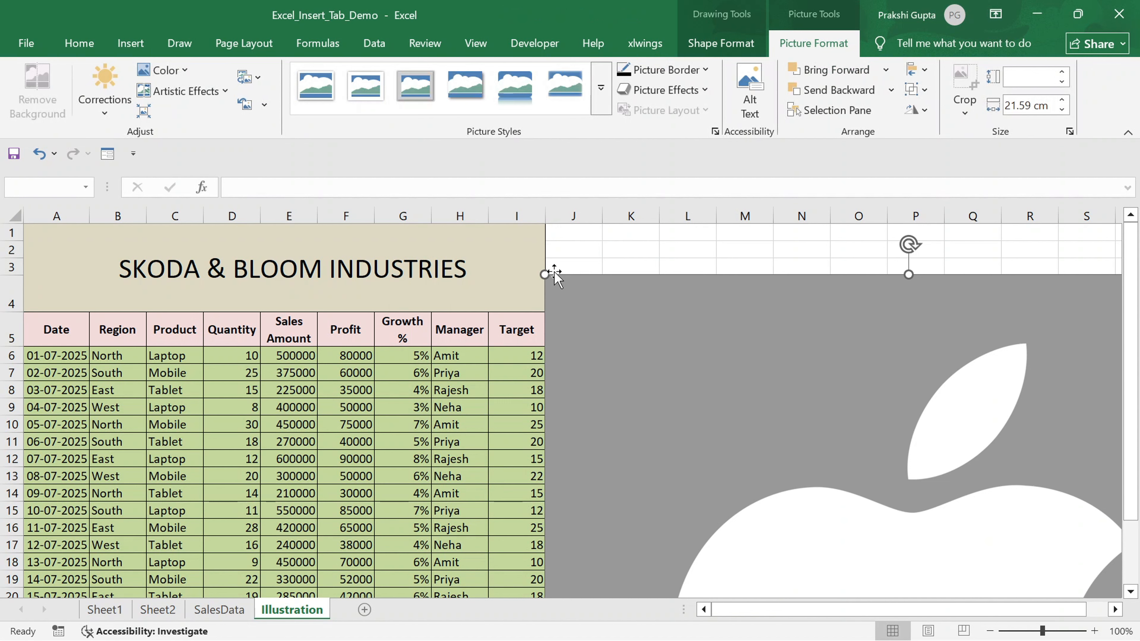
# - Shrink the logo picture to about 2.5 by 2 cm and place it in cells A1:A4 beside the title
pyautogui.moveTo(541, 272); pyautogui.dragTo(736, 466)
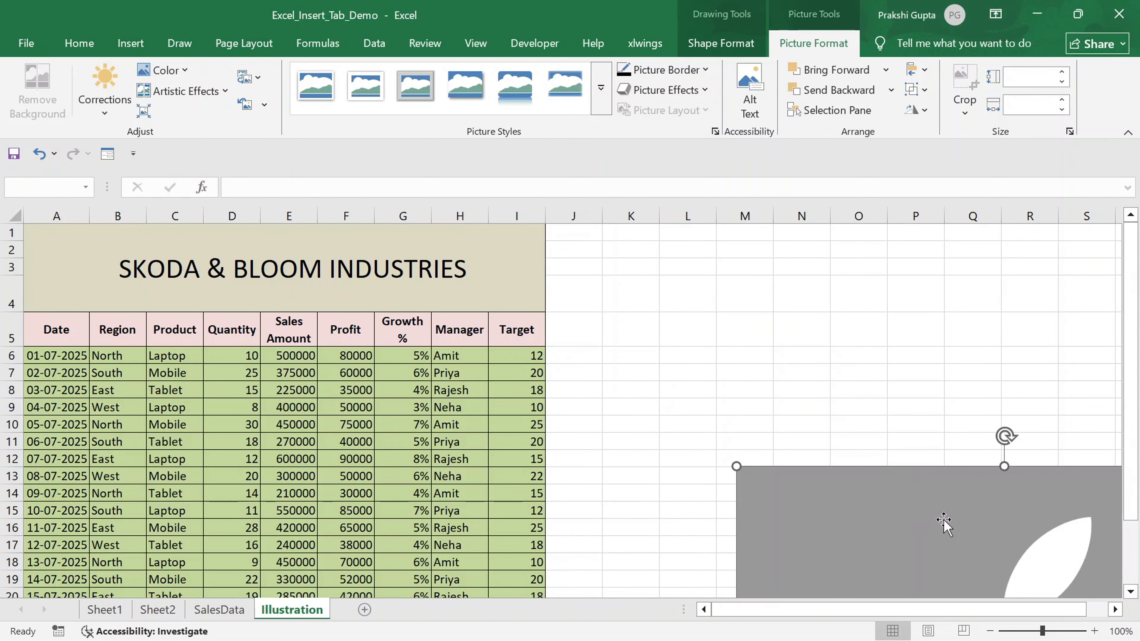
pyautogui.moveTo(944, 521); pyautogui.dragTo(657, 296)
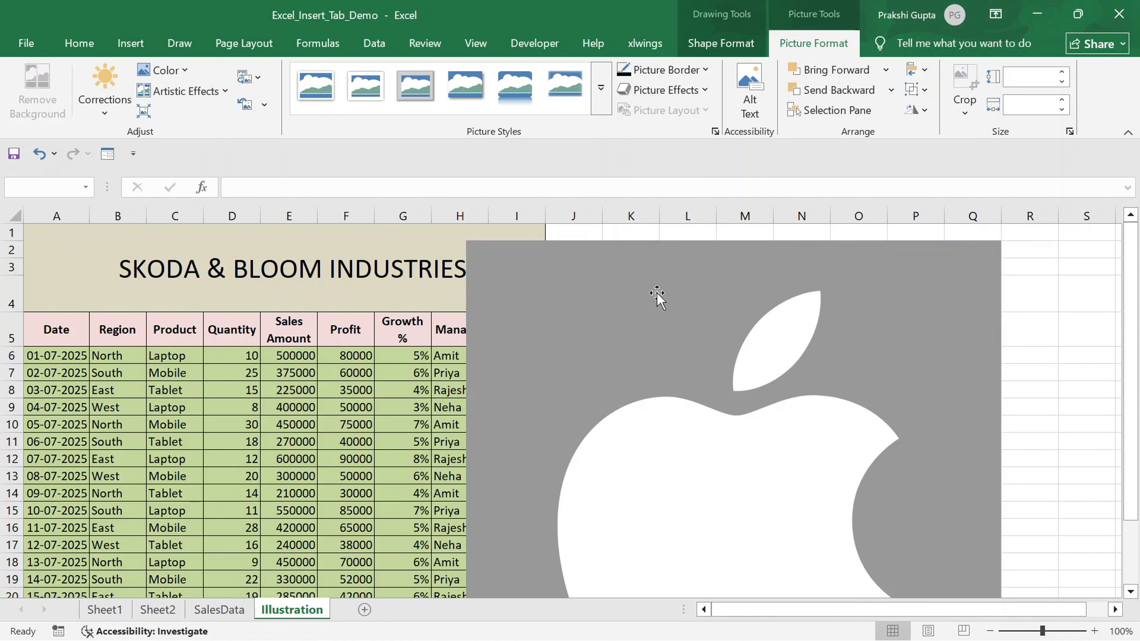
pyautogui.moveTo(1002, 240); pyautogui.dragTo(840, 237)
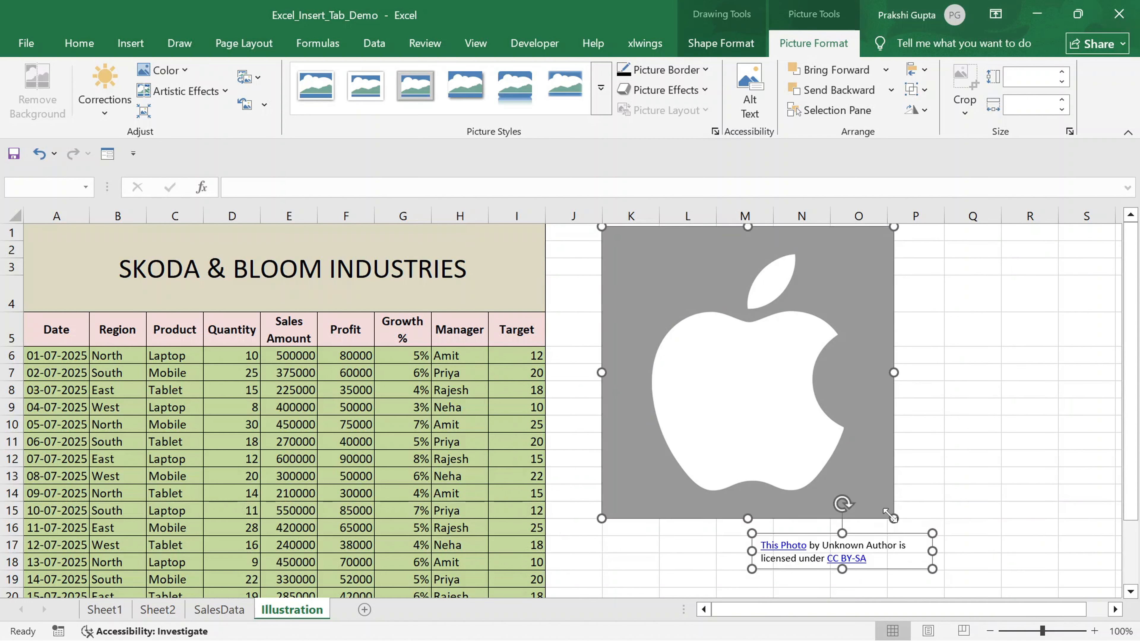
pyautogui.moveTo(891, 516); pyautogui.dragTo(720, 346)
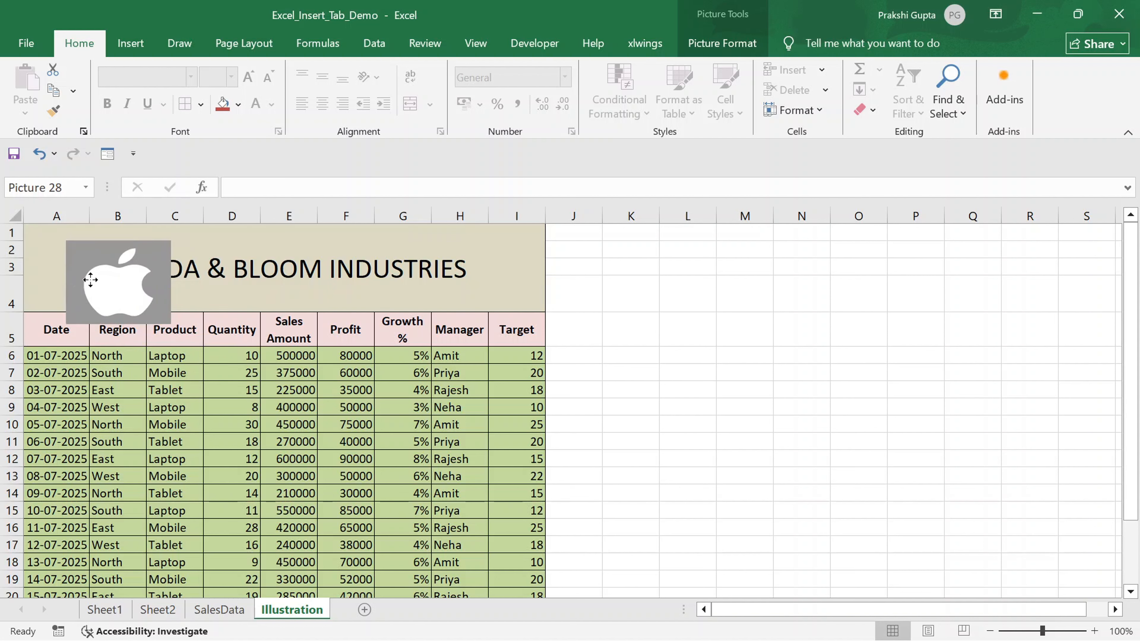
pyautogui.moveTo(82, 276); pyautogui.dragTo(12, 259)
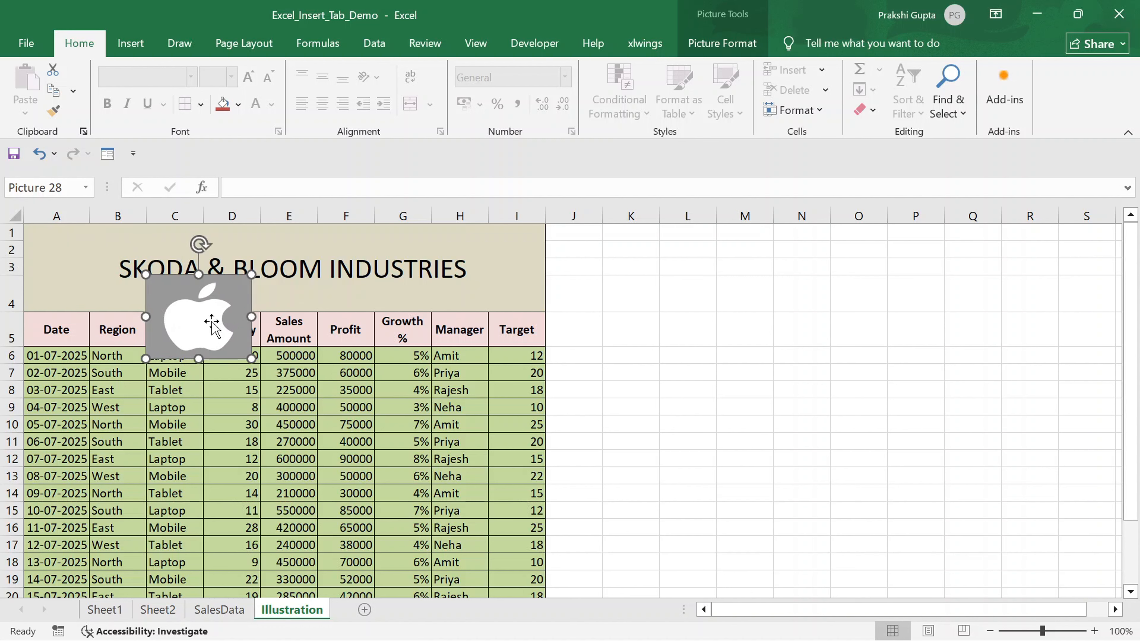
pyautogui.moveTo(210, 322); pyautogui.dragTo(10, 193)
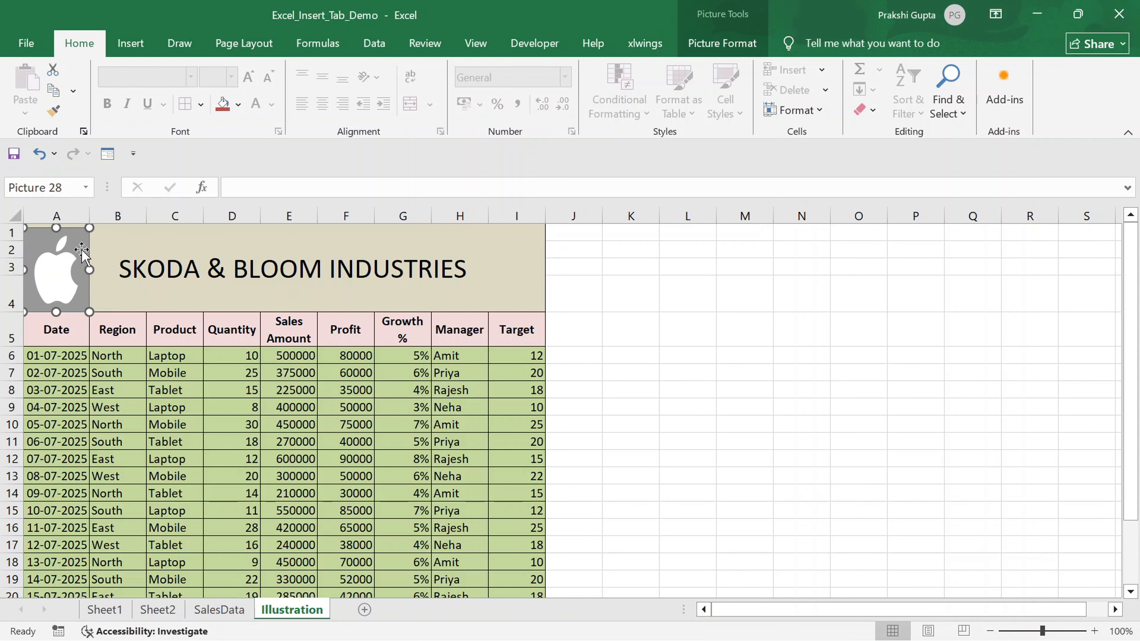
# - Apply a brighter brightness/contrast correction to the logo picture
pyautogui.click(719, 44)
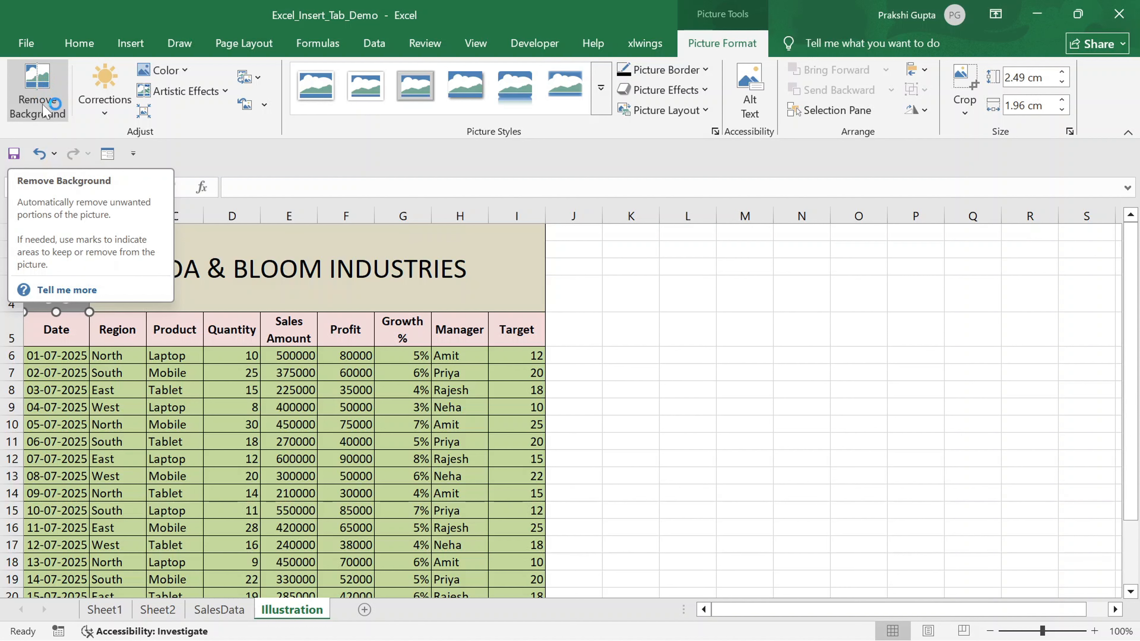
pyautogui.click(111, 113)
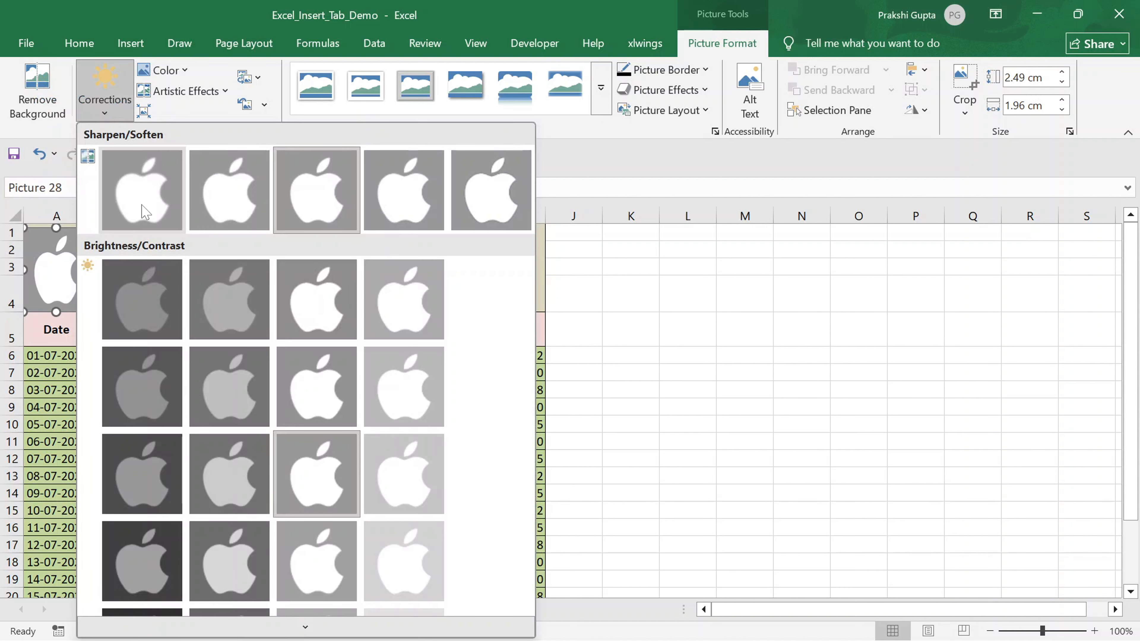
pyautogui.click(182, 293)
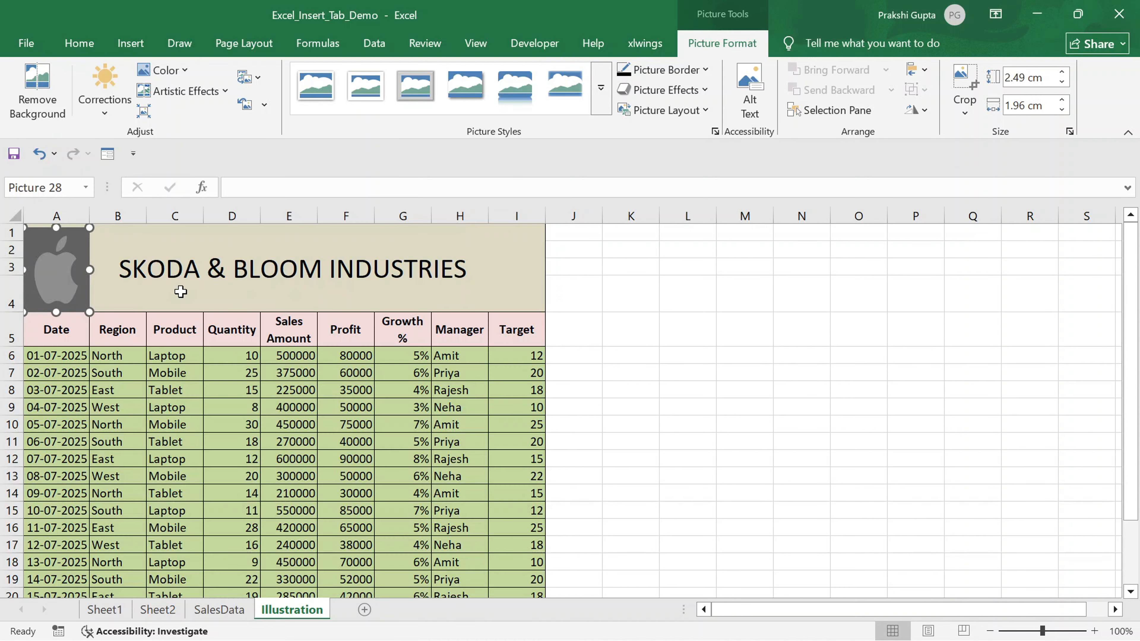
pyautogui.click(97, 111)
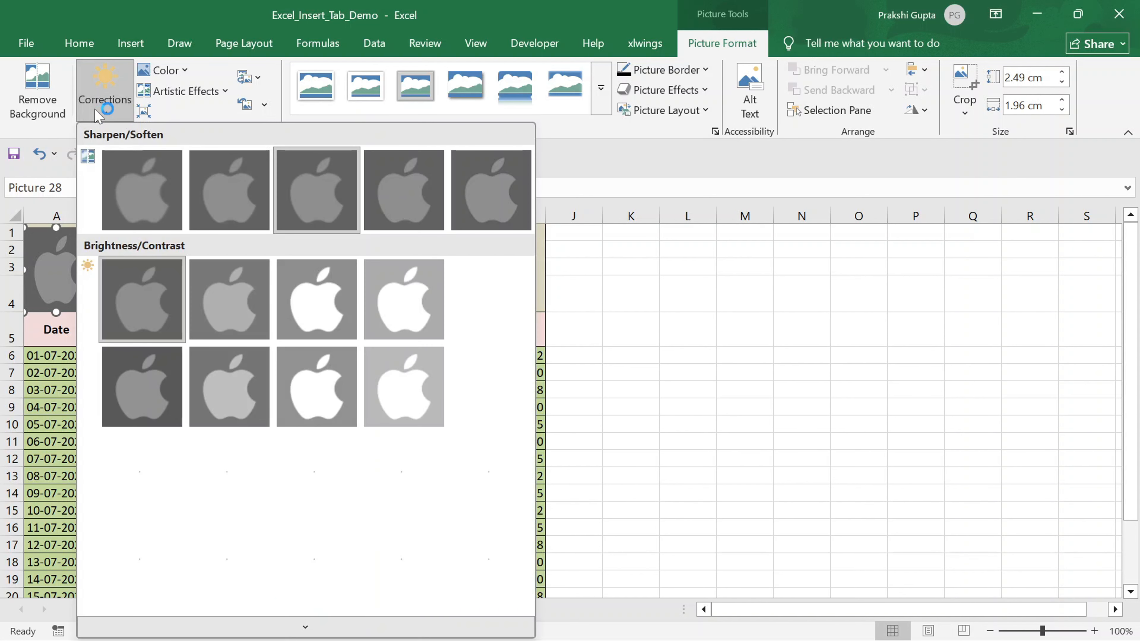
pyautogui.click(433, 290)
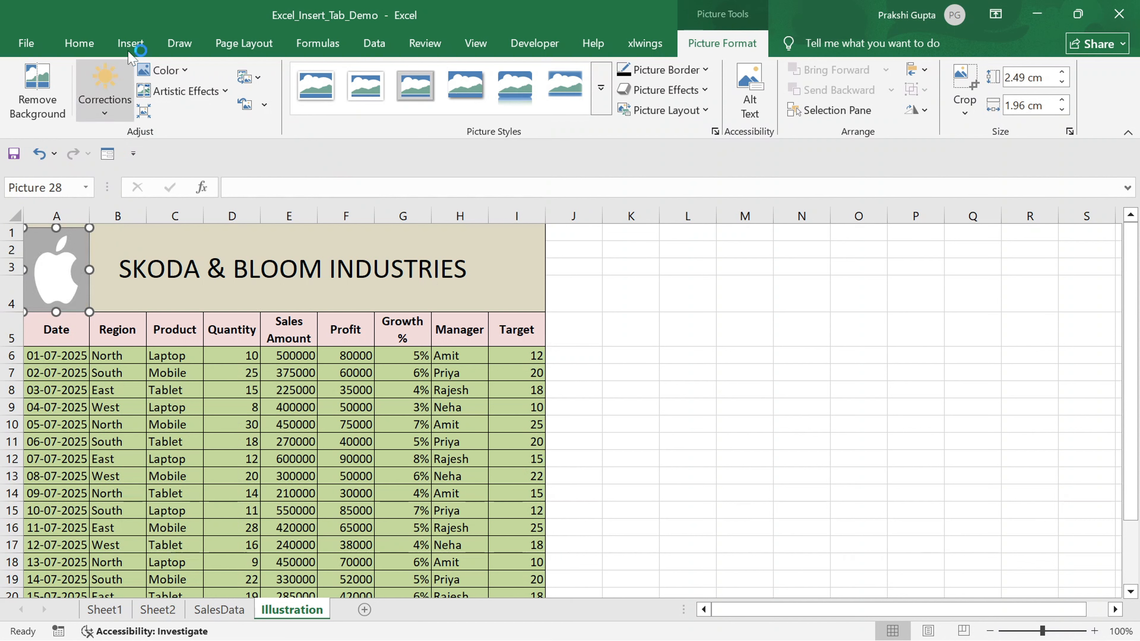
# - Recolor the logo picture with a red color variation and browse artistic effects without applying one
pyautogui.click(186, 75)
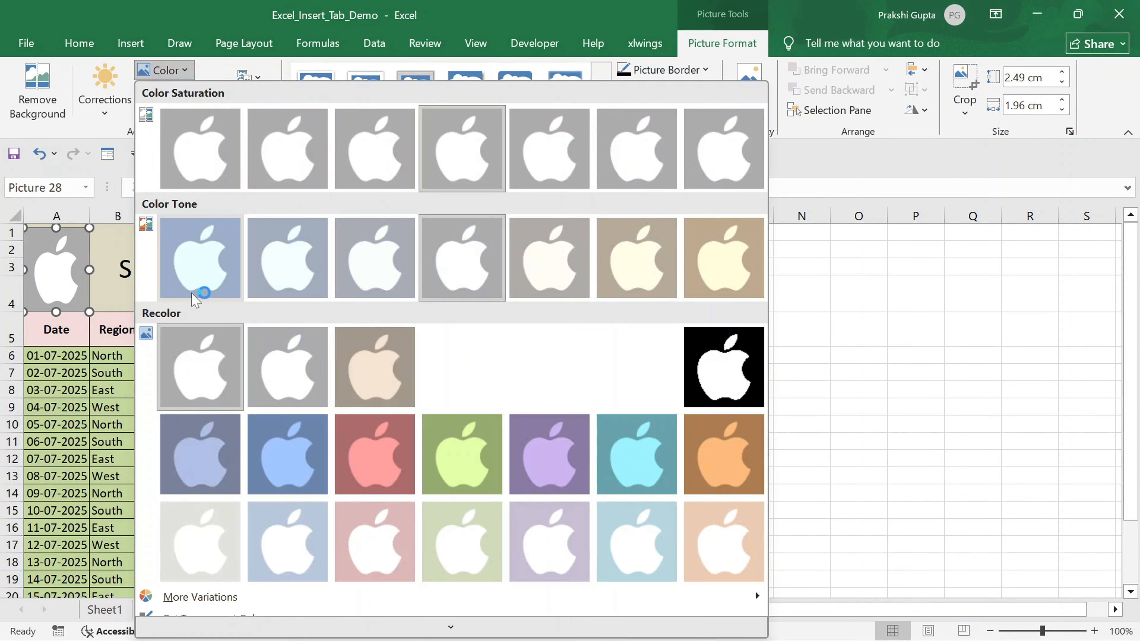
pyautogui.click(359, 460)
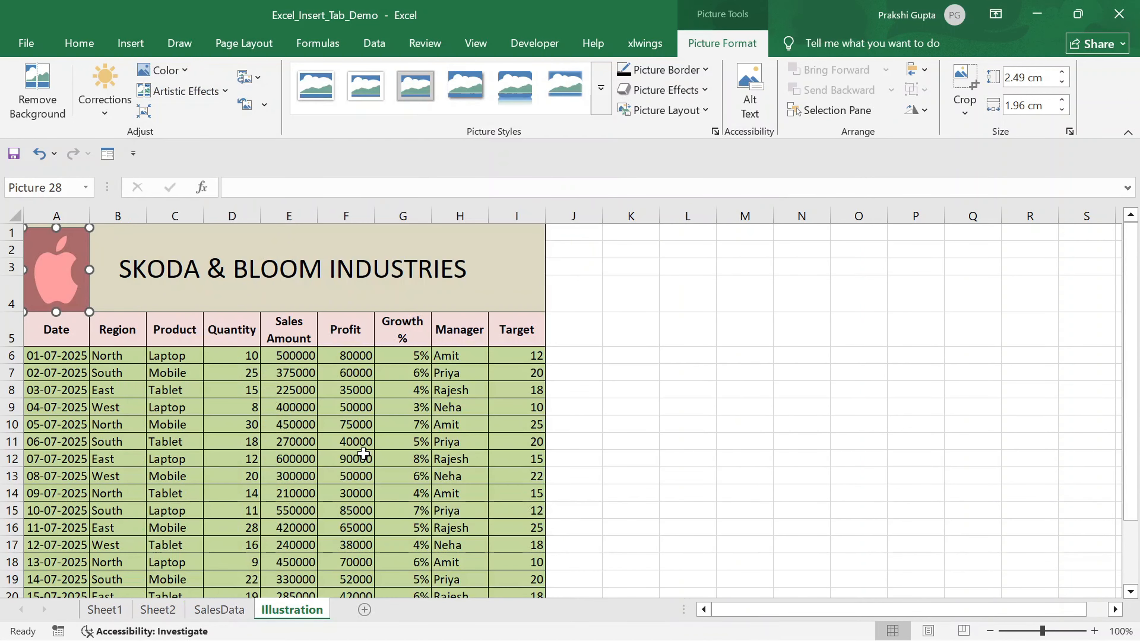
pyautogui.click(184, 91)
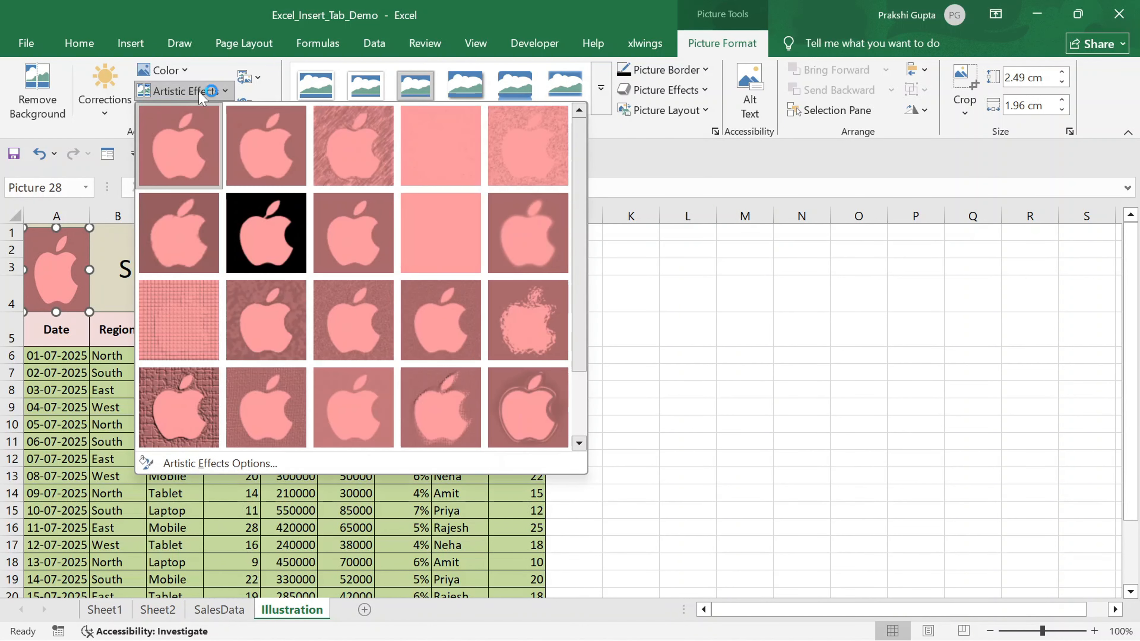
pyautogui.click(732, 298)
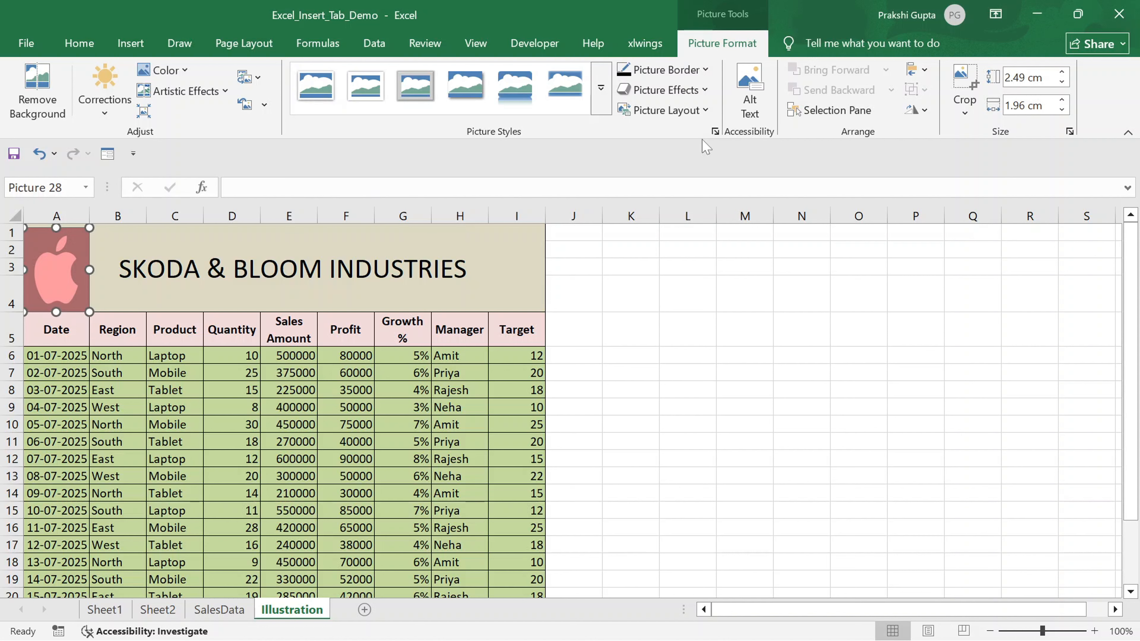
# - Set the logo picture's border dash style to round dot
pyautogui.click(708, 70)
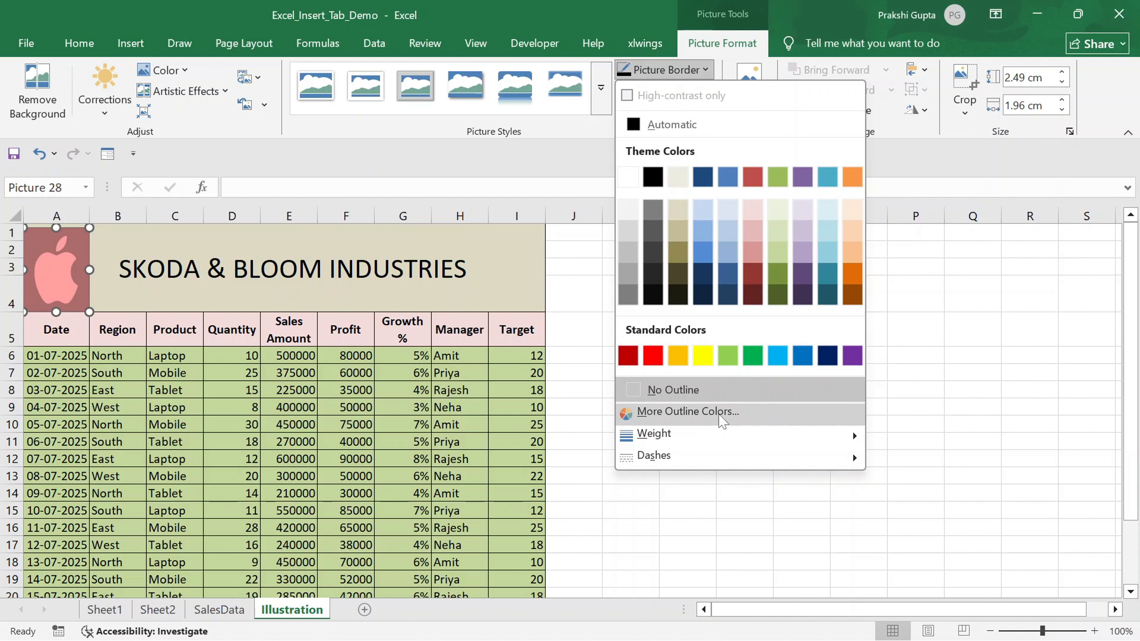
pyautogui.moveTo(697, 438)
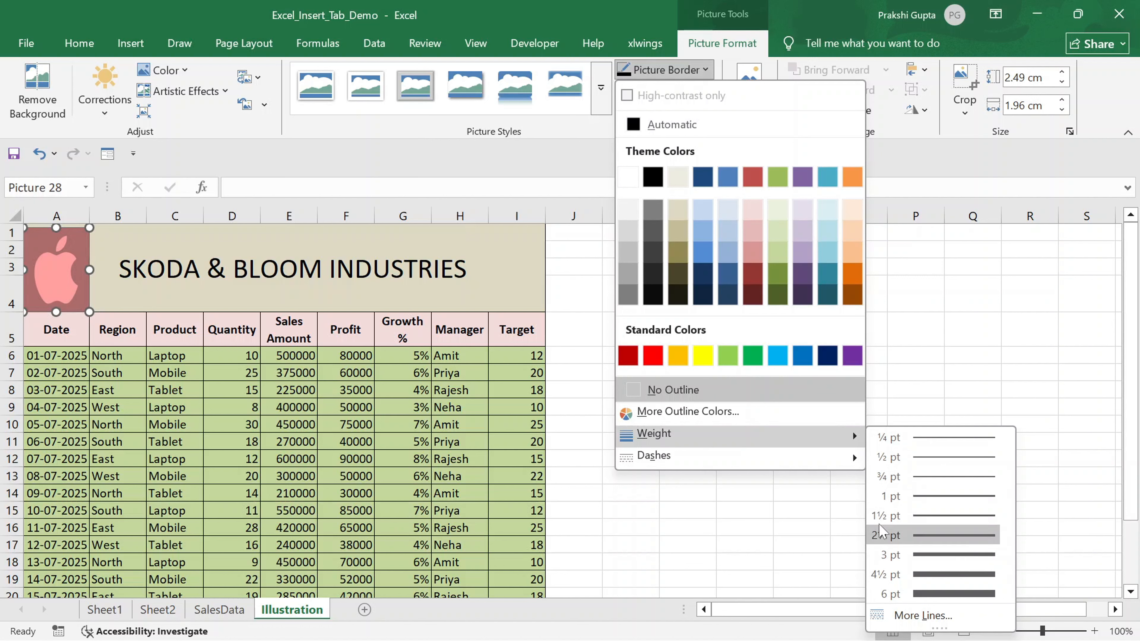
pyautogui.moveTo(743, 466)
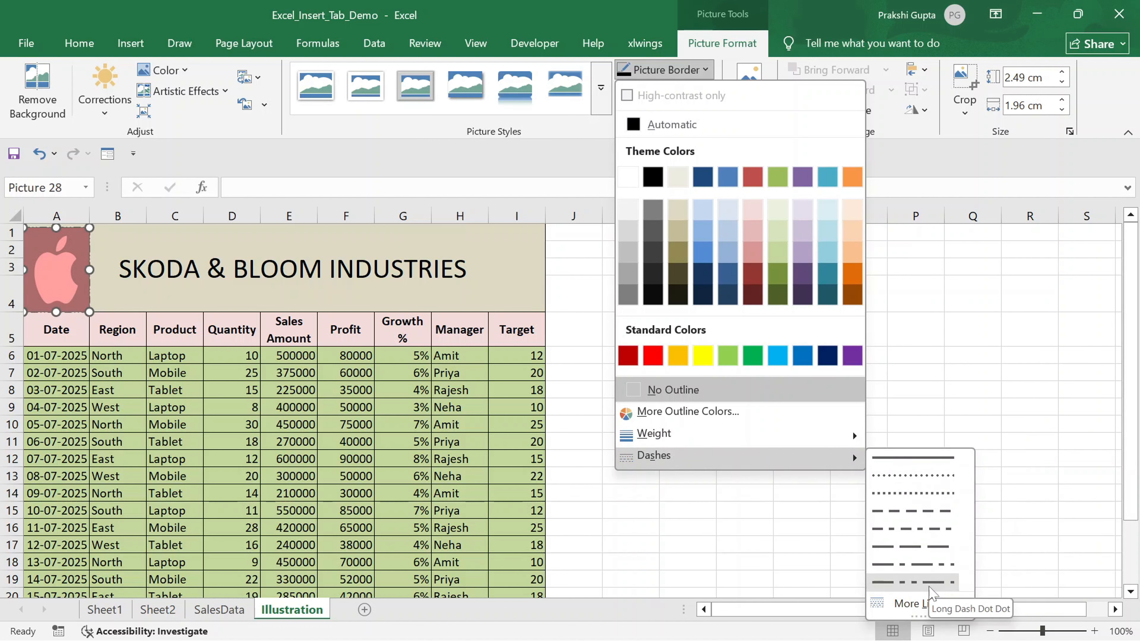
pyautogui.click(918, 476)
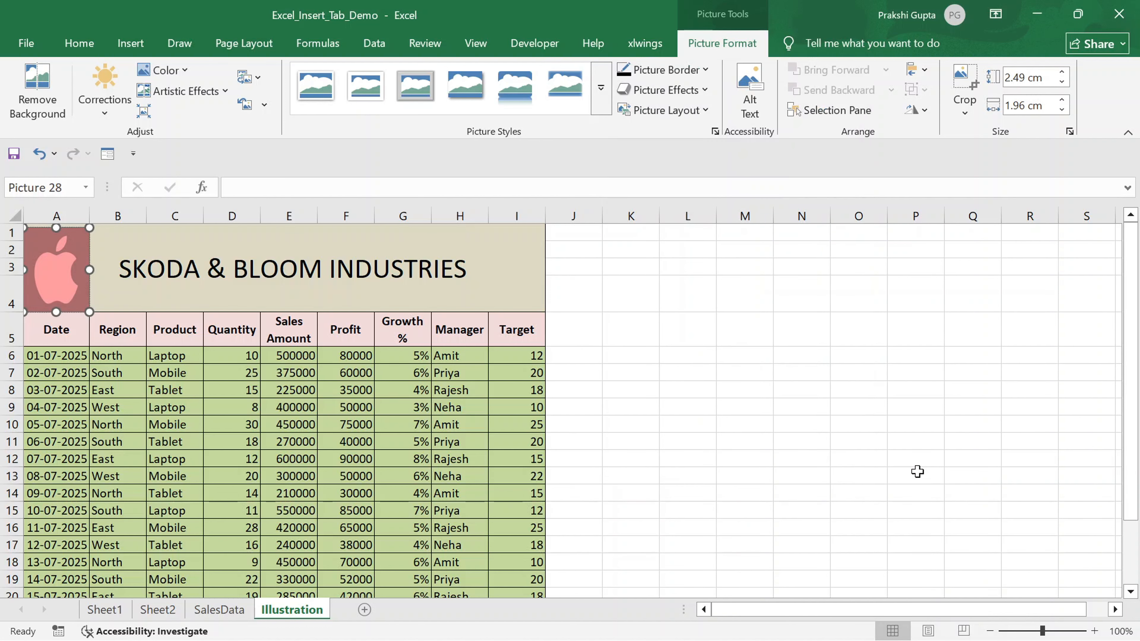
pyautogui.click(187, 271)
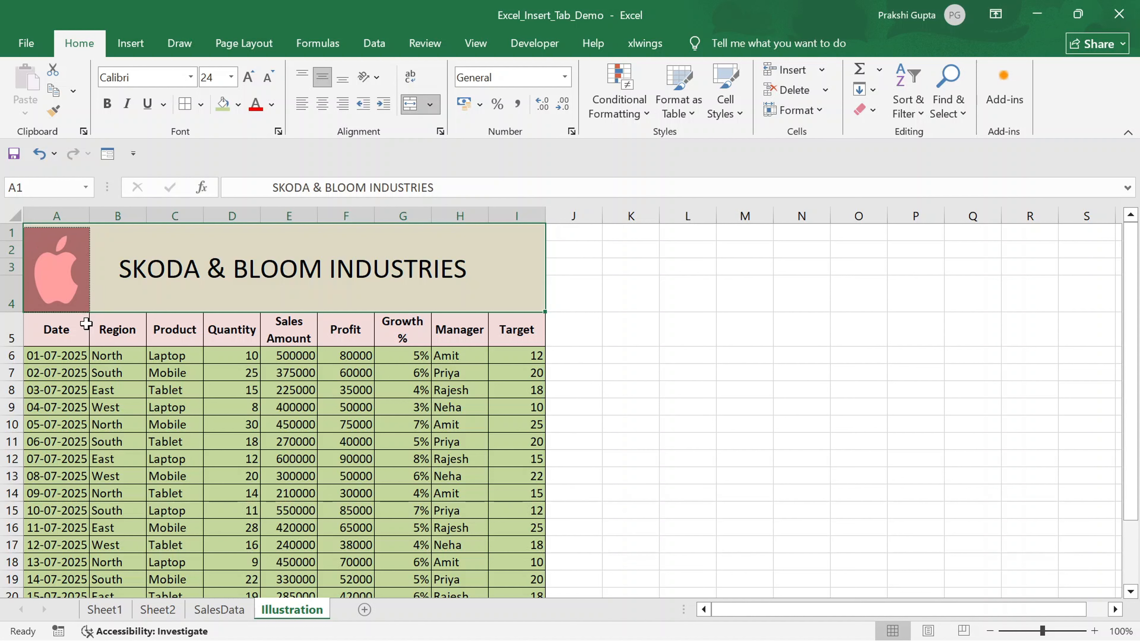
pyautogui.click(61, 290)
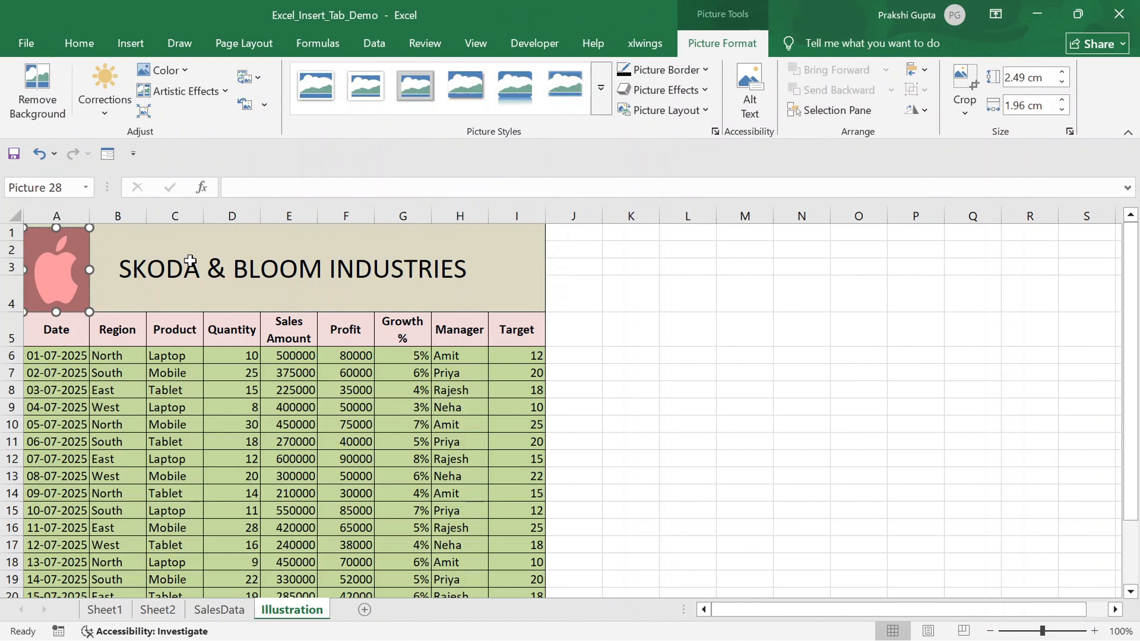
# - Add a red glow variation effect to the logo picture
pyautogui.click(691, 91)
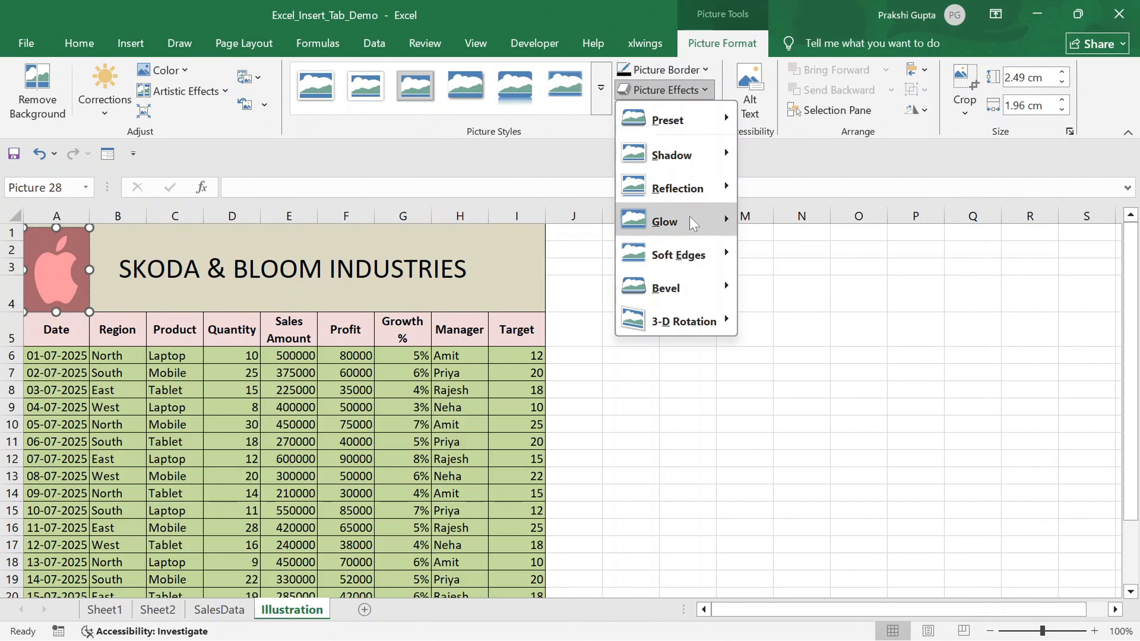
pyautogui.moveTo(694, 224)
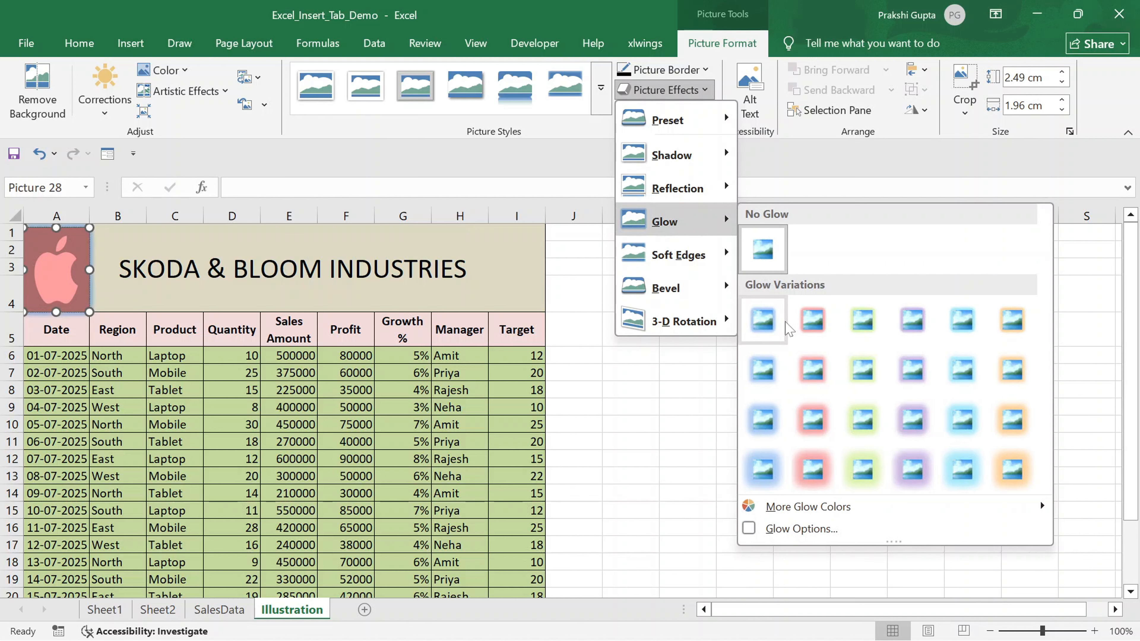
pyautogui.click(808, 320)
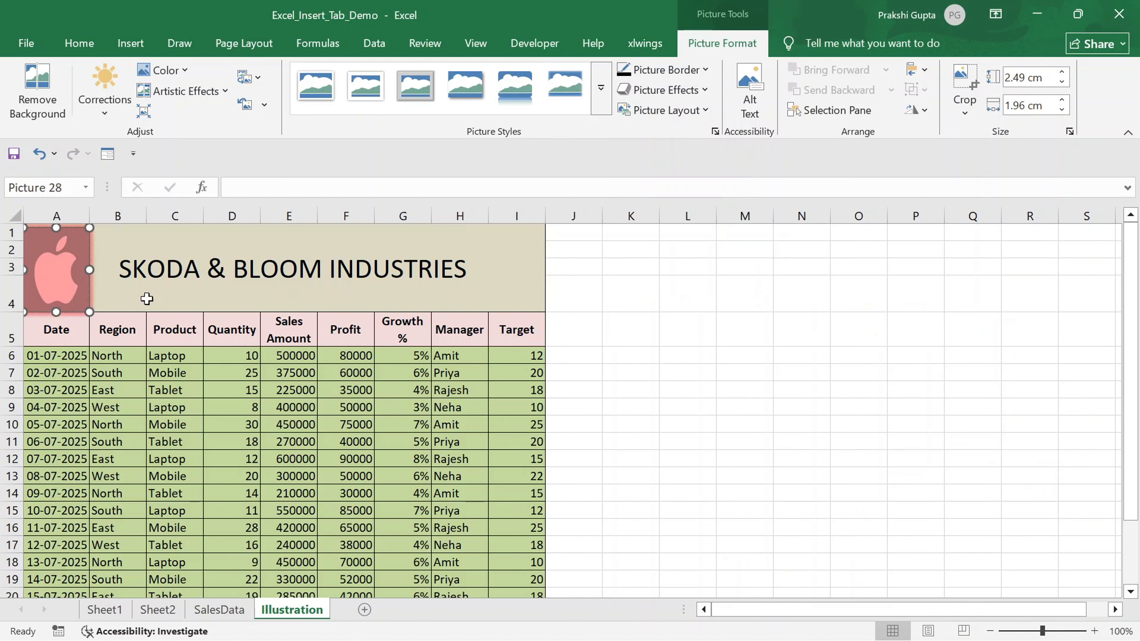
pyautogui.click(112, 302)
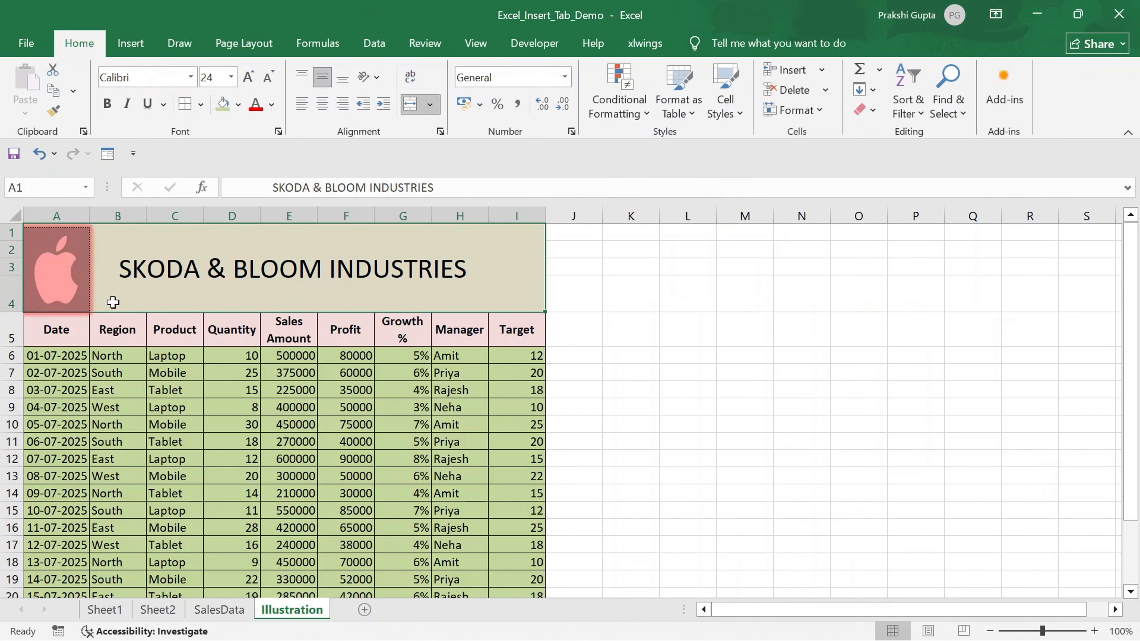
pyautogui.click(63, 257)
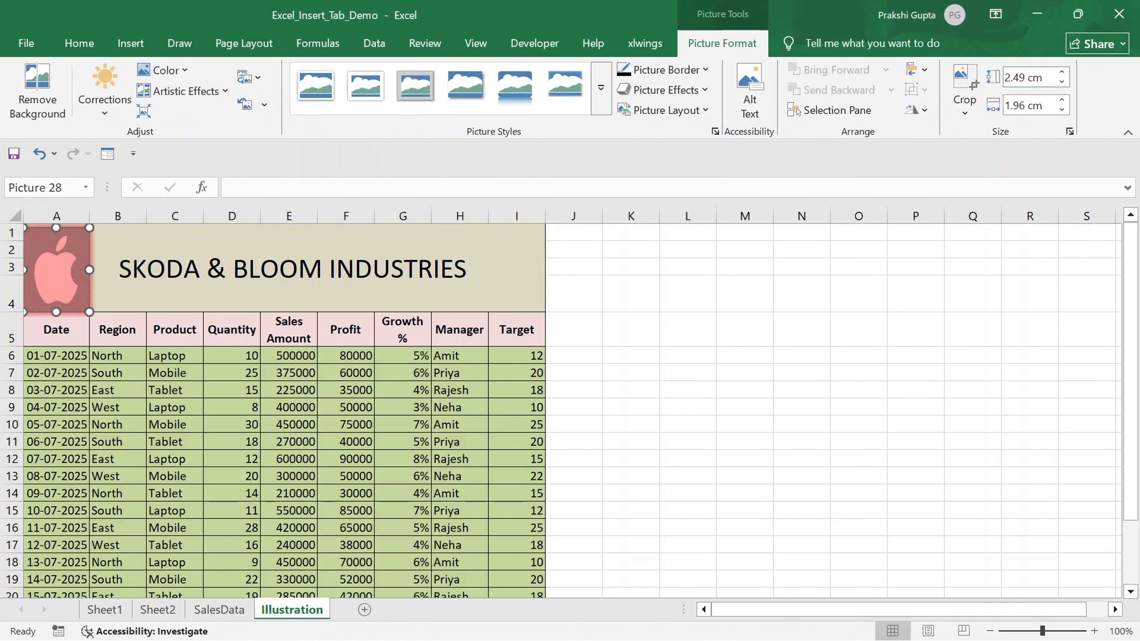
pyautogui.click(130, 42)
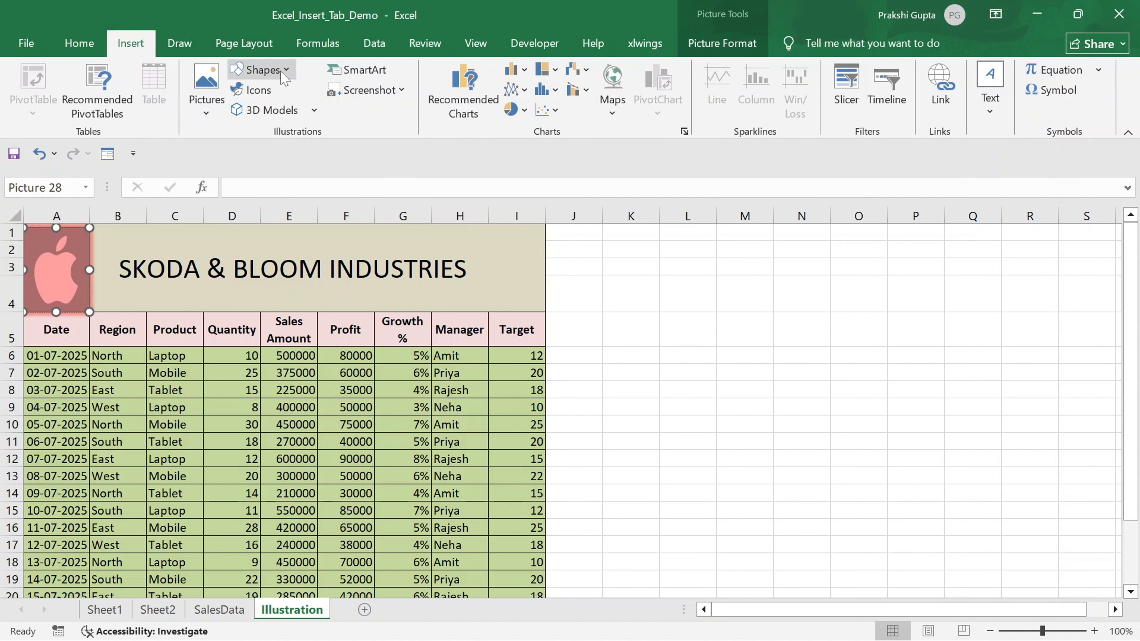
pyautogui.click(613, 266)
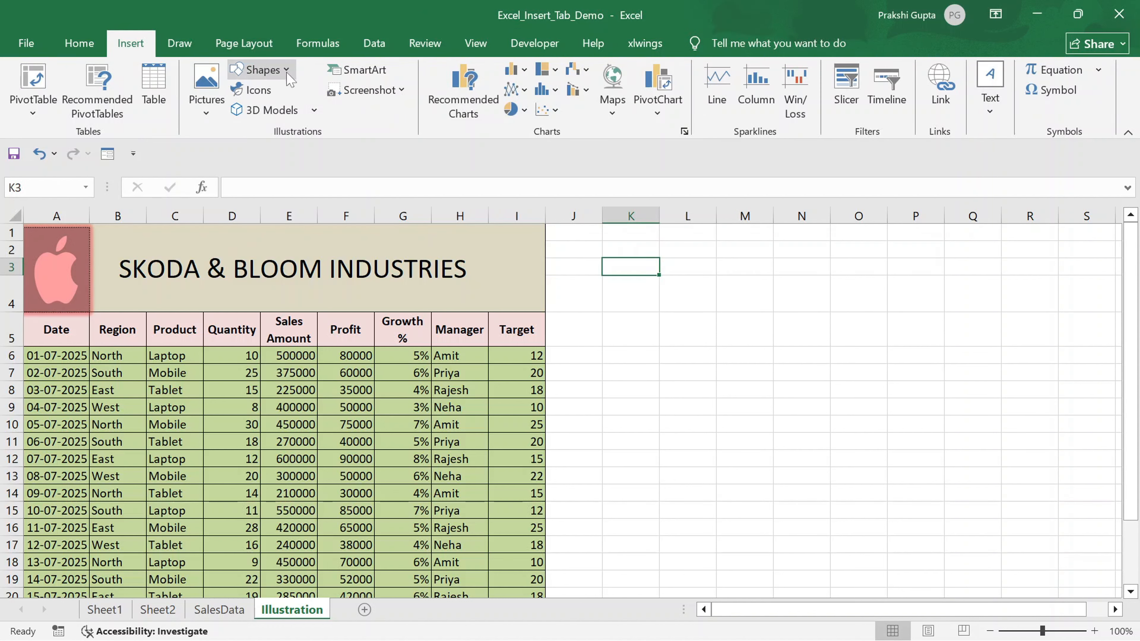
pyautogui.click(263, 69)
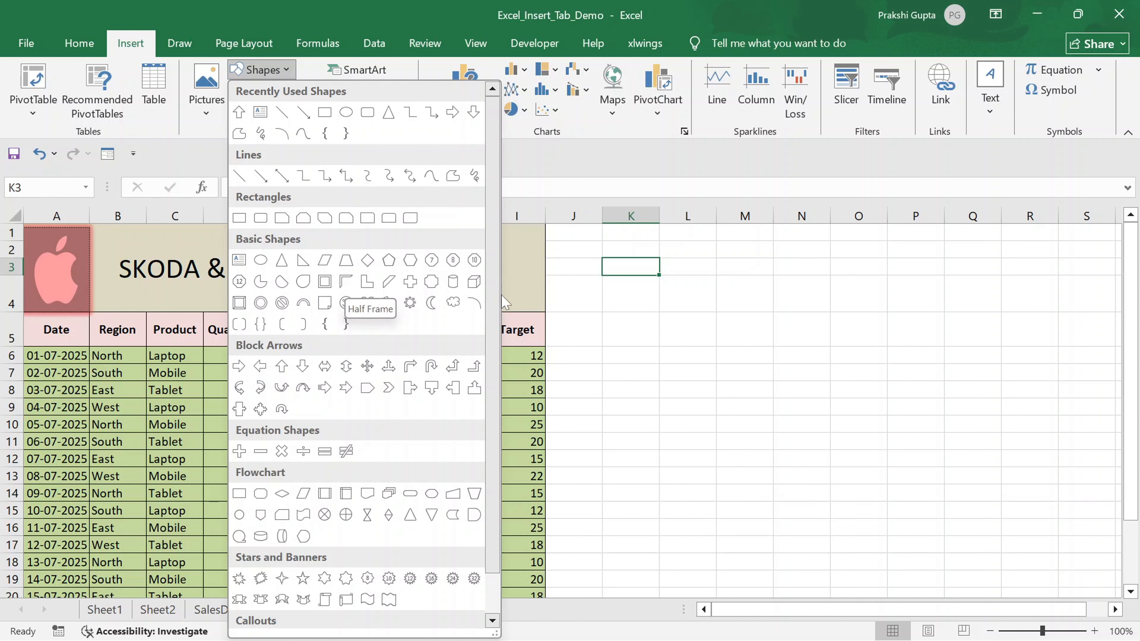
pyautogui.click(349, 287)
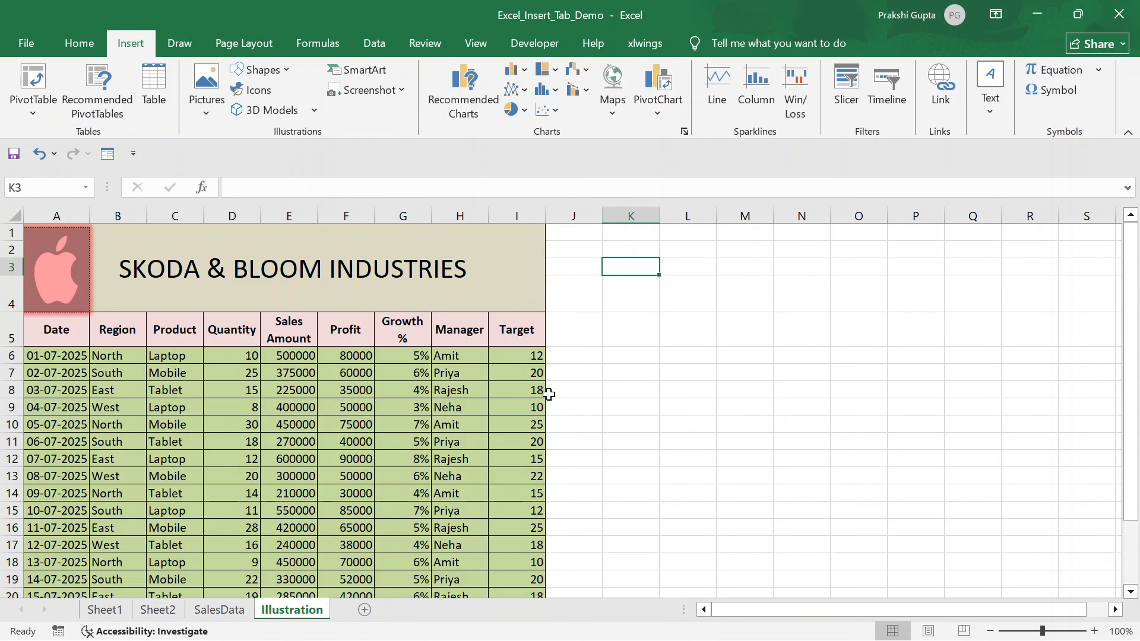
pyautogui.click(566, 364)
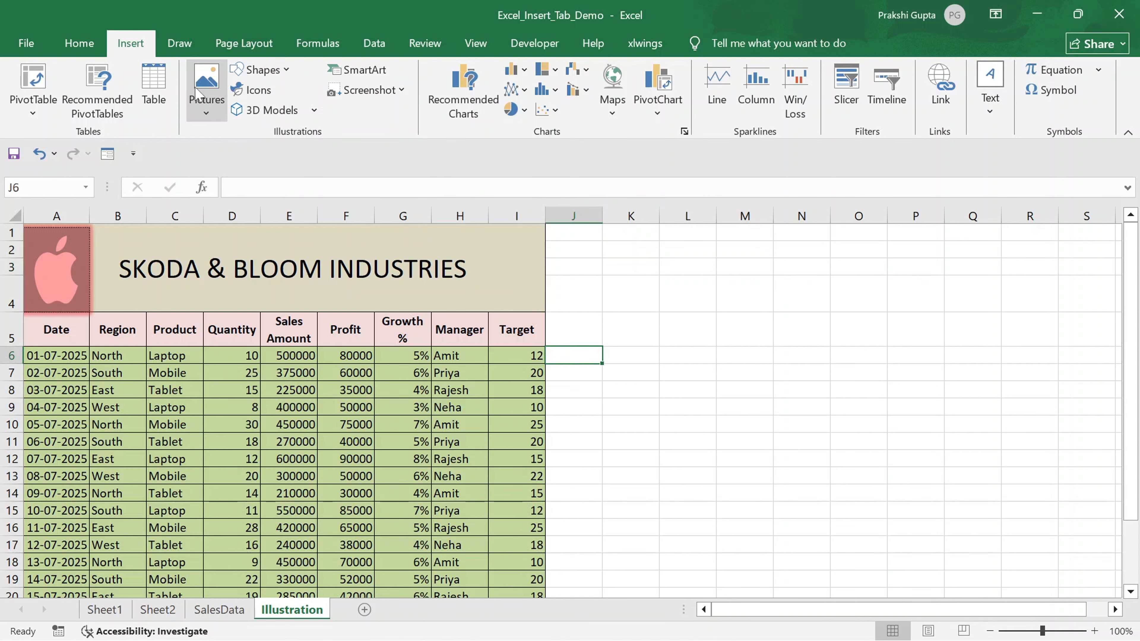
# - Draw a right arrow about 1.69 cm wide in column J beside row 6 and paste a copy just below it
pyautogui.click(271, 75)
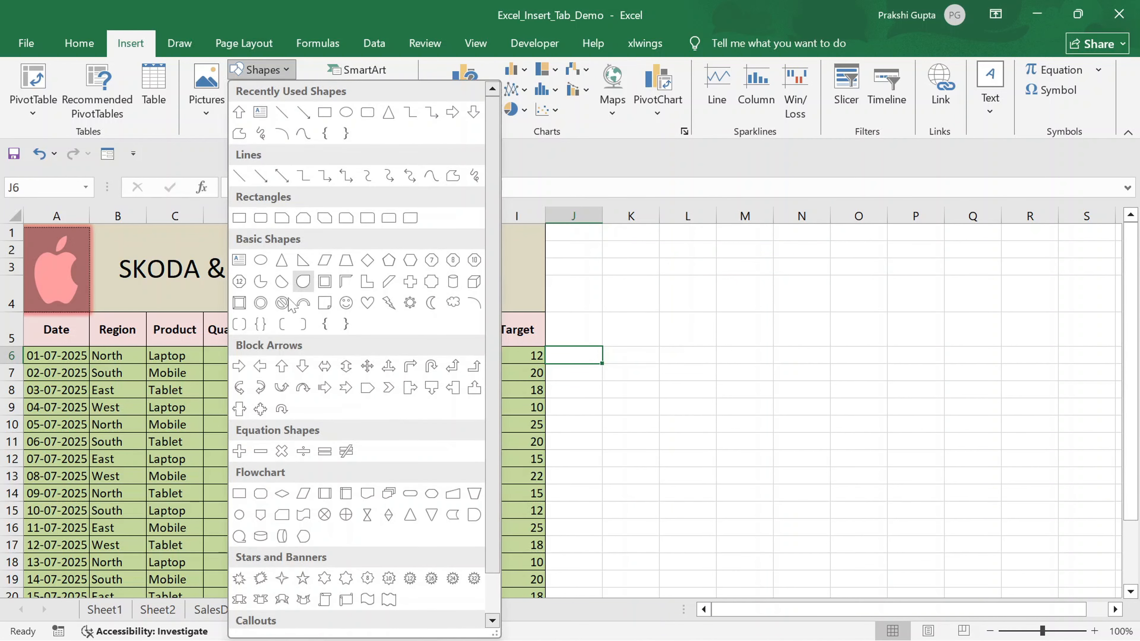
pyautogui.click(239, 367)
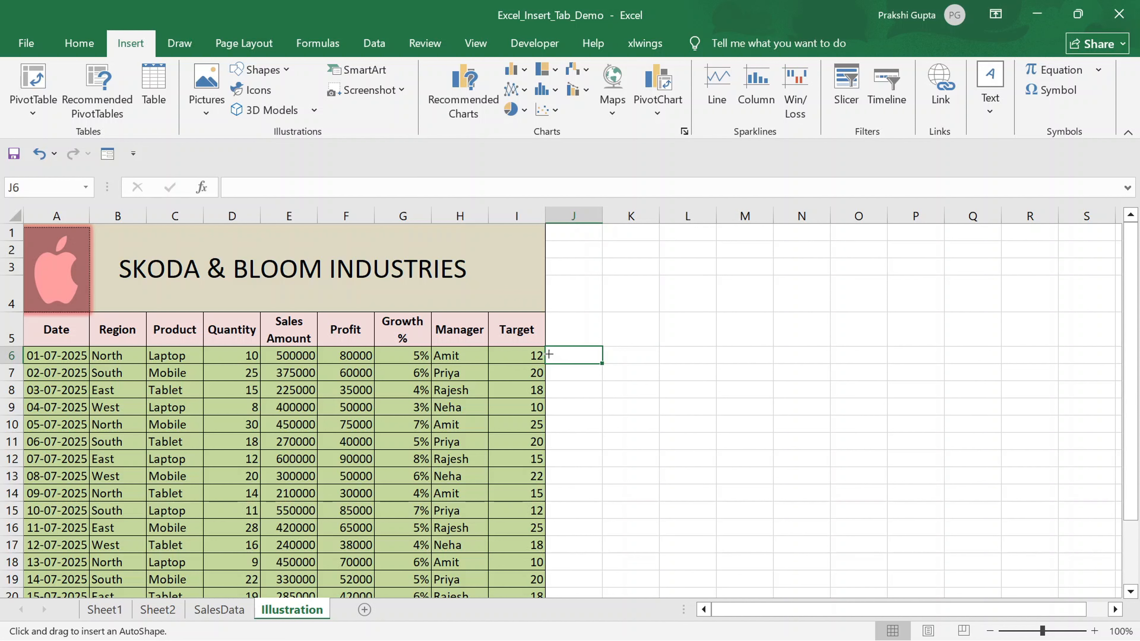
pyautogui.moveTo(560, 355); pyautogui.dragTo(585, 346)
pyautogui.click(570, 376)
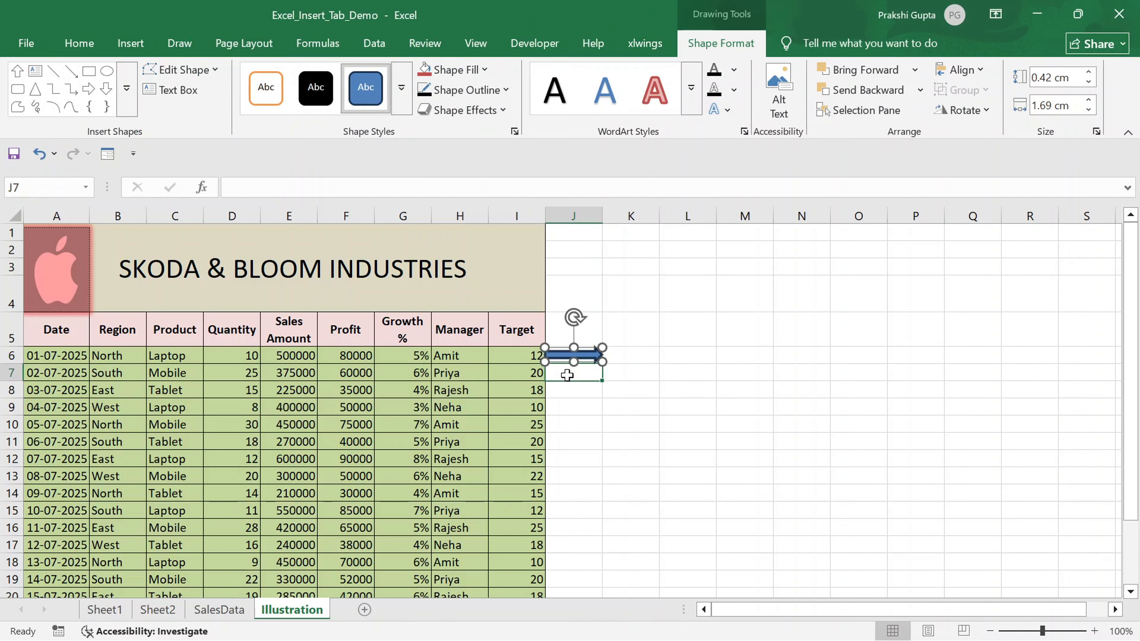
pyautogui.hotkey('ctrl', 'v')
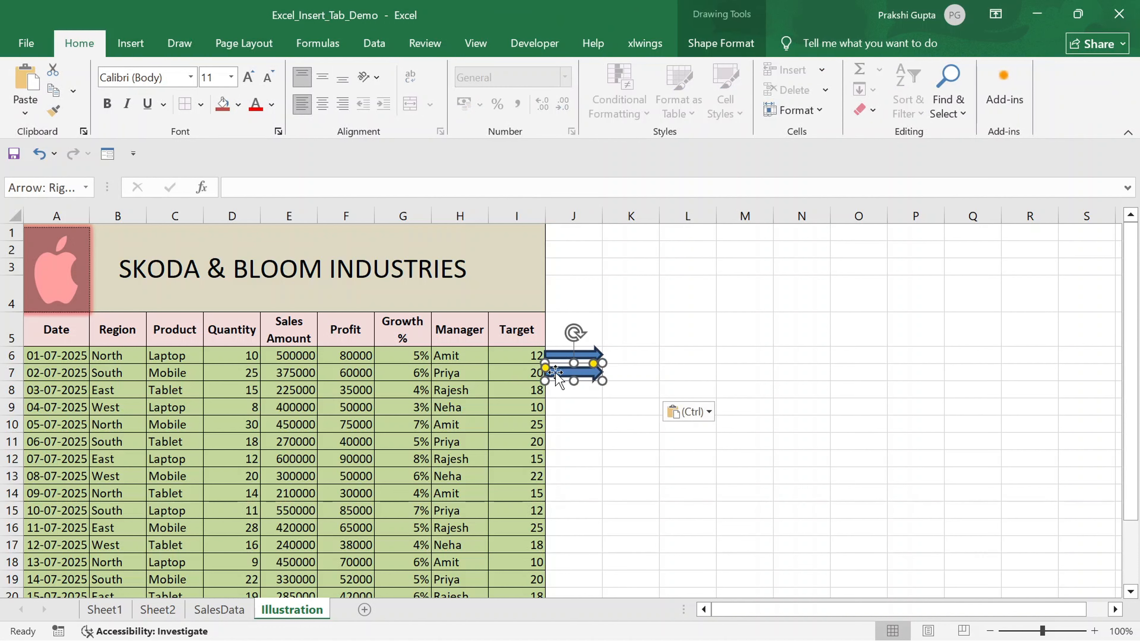
pyautogui.click(570, 400)
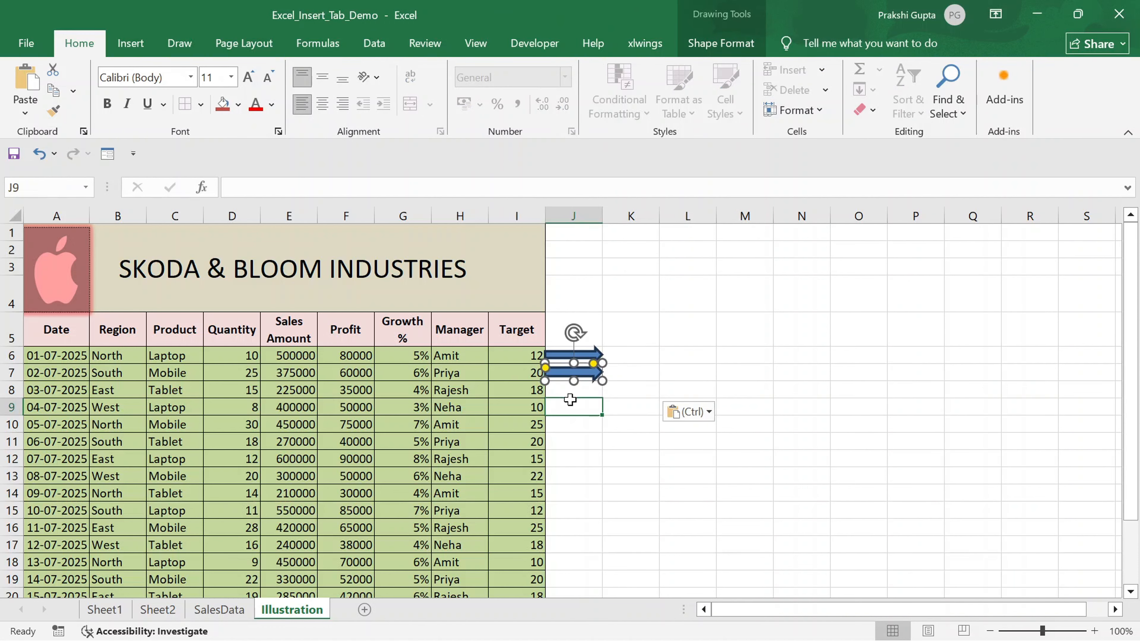
# - Draw a partial circle shape about 1.69 cm wide below the arrows in column J
pyautogui.click(133, 47)
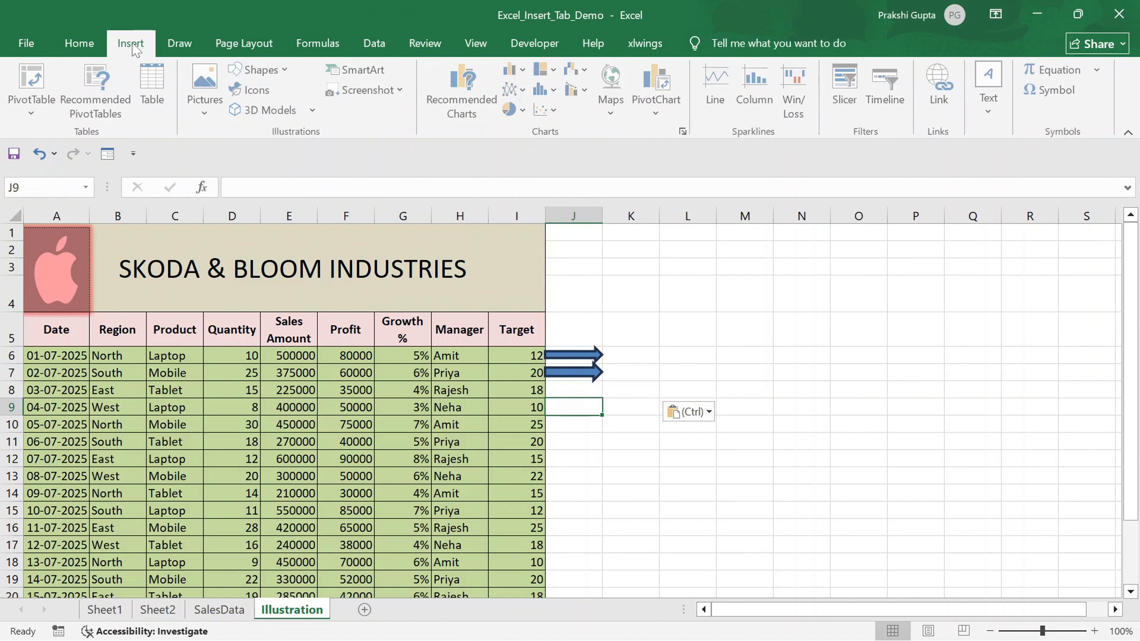
pyautogui.click(272, 72)
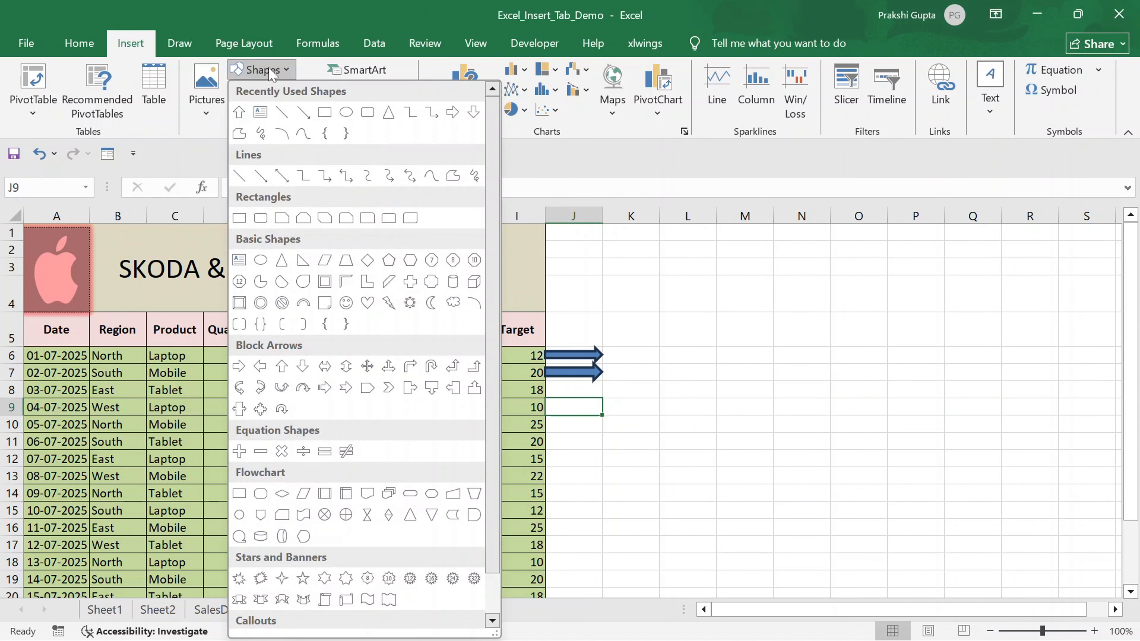
pyautogui.click(261, 283)
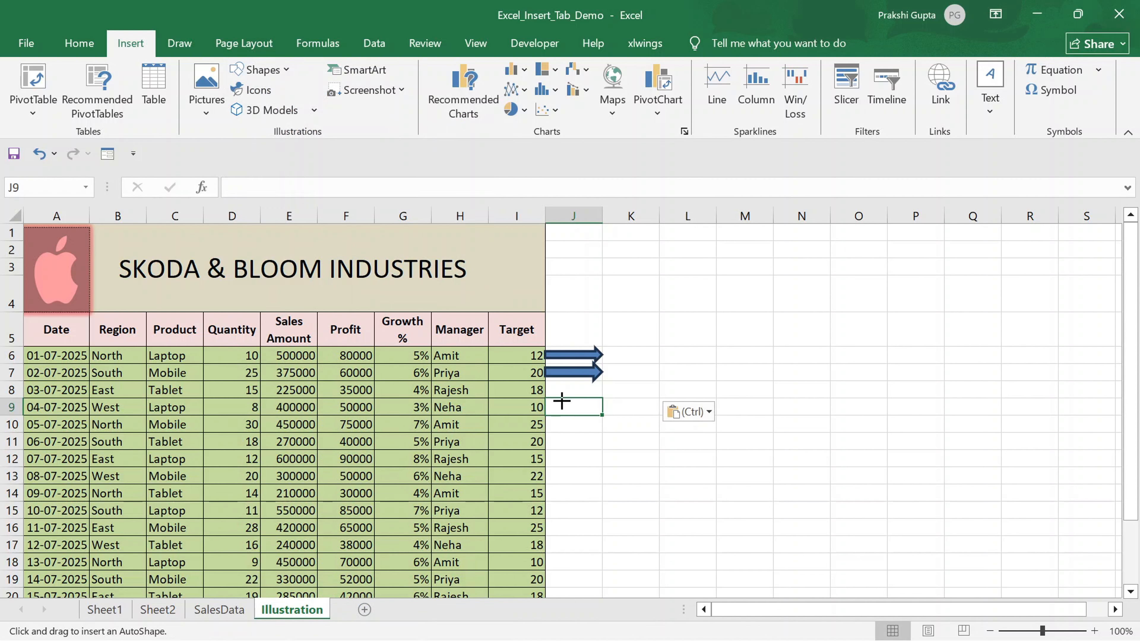
pyautogui.moveTo(562, 401); pyautogui.dragTo(585, 433)
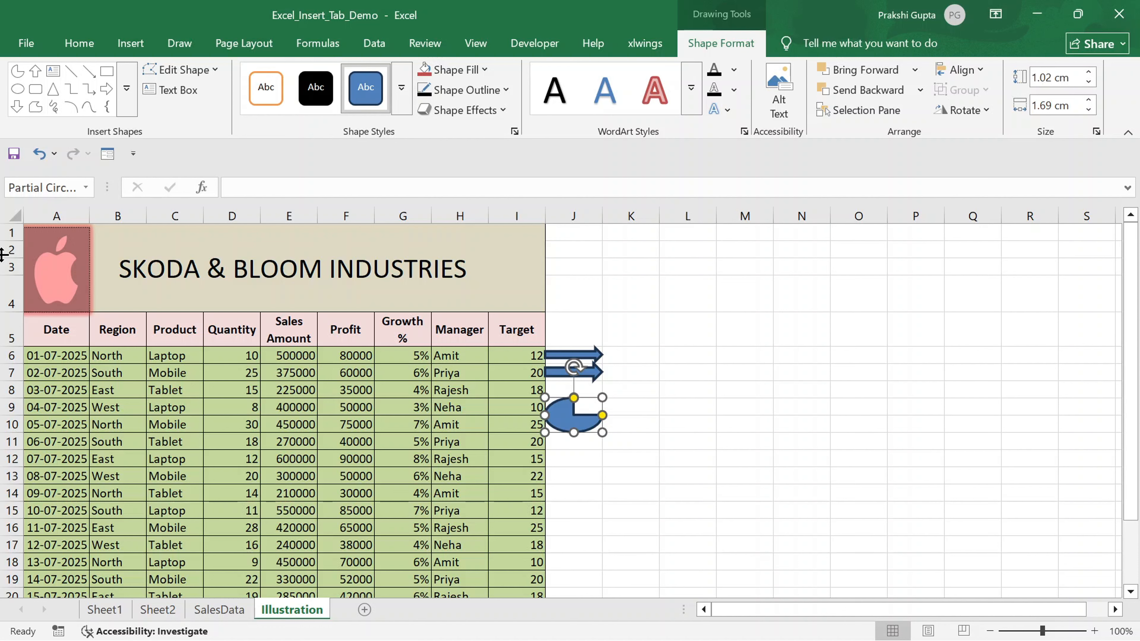
# - Insert an analytics line-chart icon together with a foot icon from the Body parts category
pyautogui.click(128, 44)
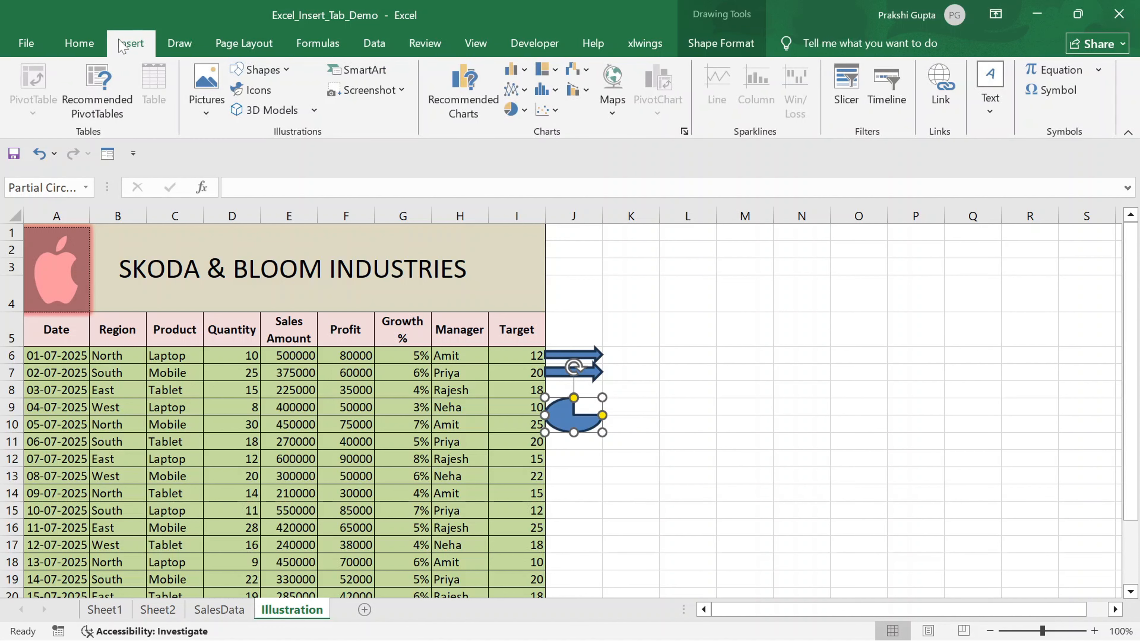
pyautogui.click(267, 92)
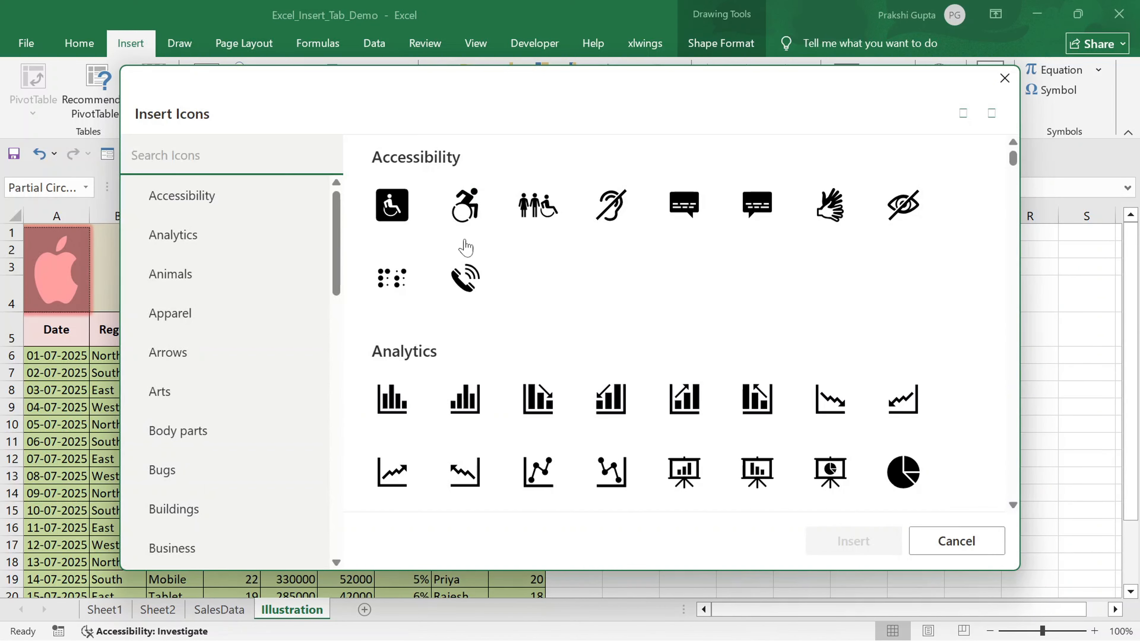
pyautogui.click(472, 489)
pyautogui.click(209, 435)
pyautogui.click(855, 542)
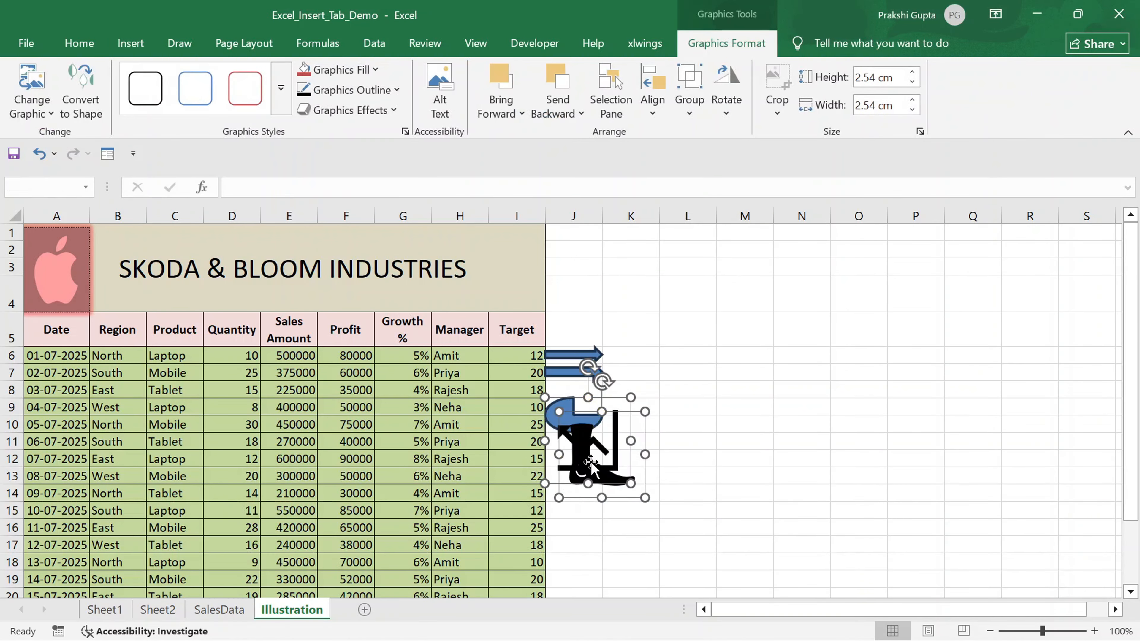
# - Delete the line-chart icon and place the foot icon below the partial circle in column J
pyautogui.moveTo(587, 460); pyautogui.dragTo(714, 408)
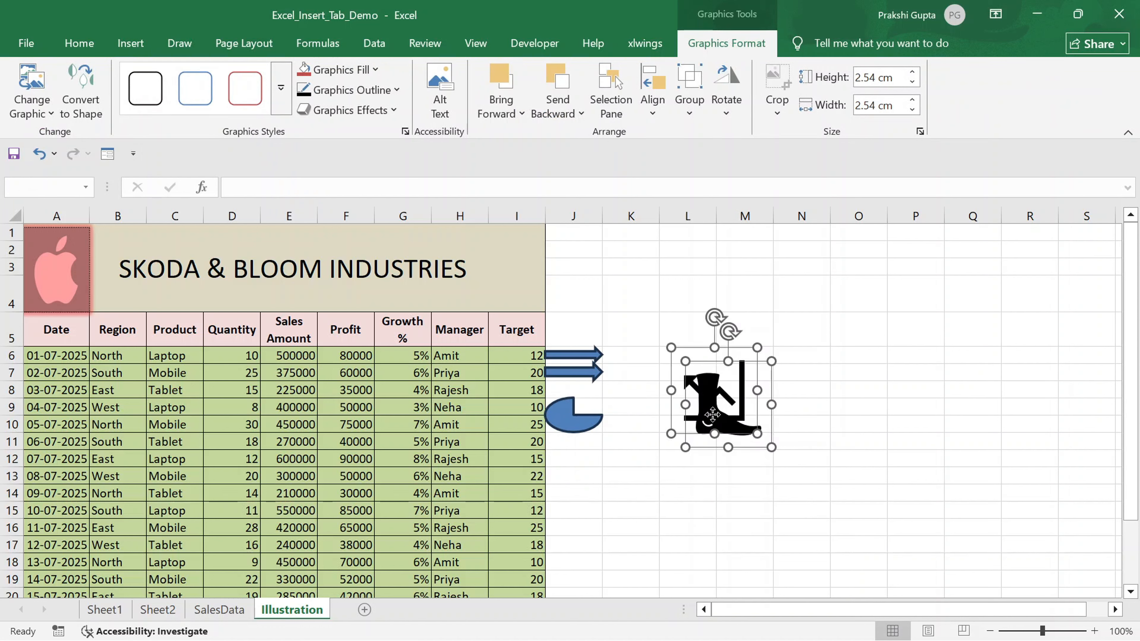
pyautogui.moveTo(708, 412)
pyautogui.mouseDown()
pyautogui.moveTo(694, 464)
pyautogui.moveTo(693, 421)
pyautogui.mouseUp()
pyautogui.press('Escape')
pyautogui.click(727, 387)
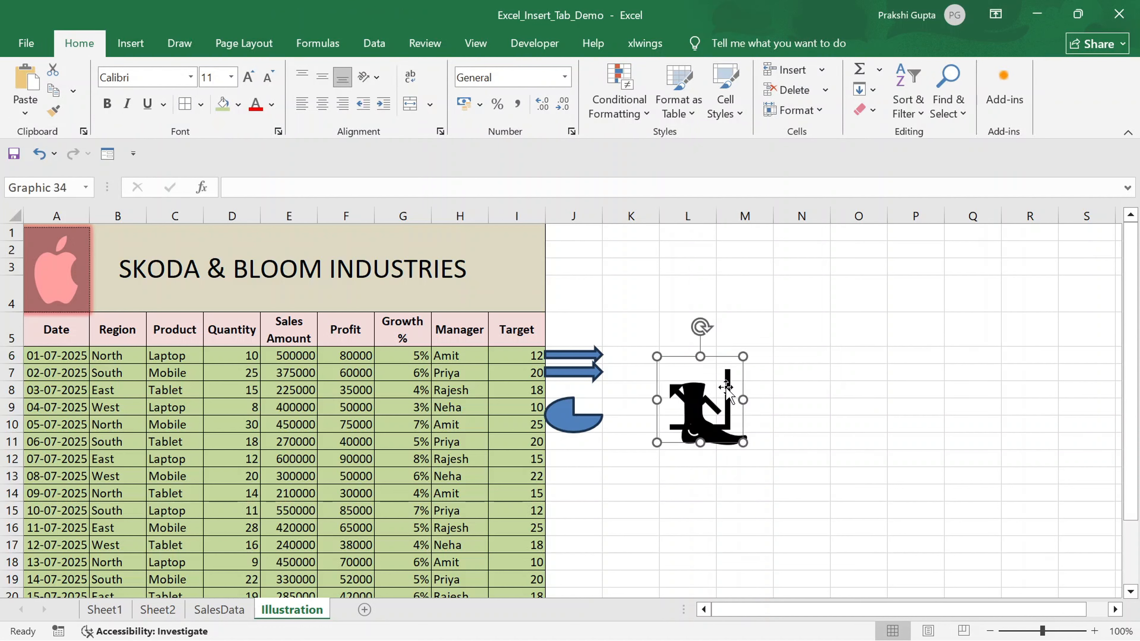
pyautogui.press('Delete')
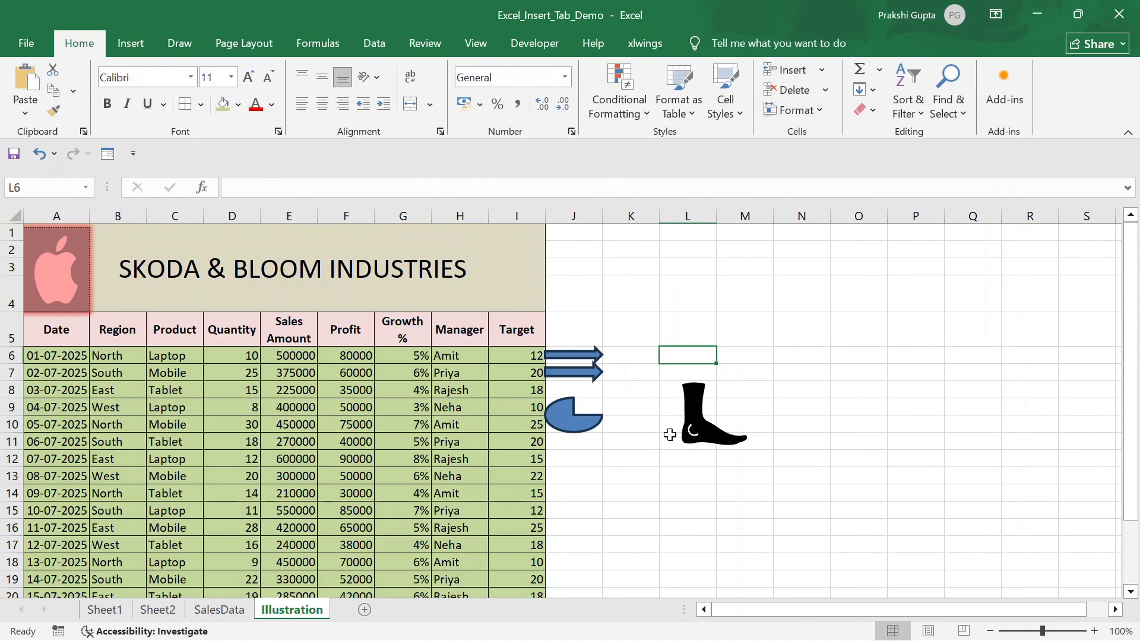
pyautogui.moveTo(686, 419); pyautogui.dragTo(568, 480)
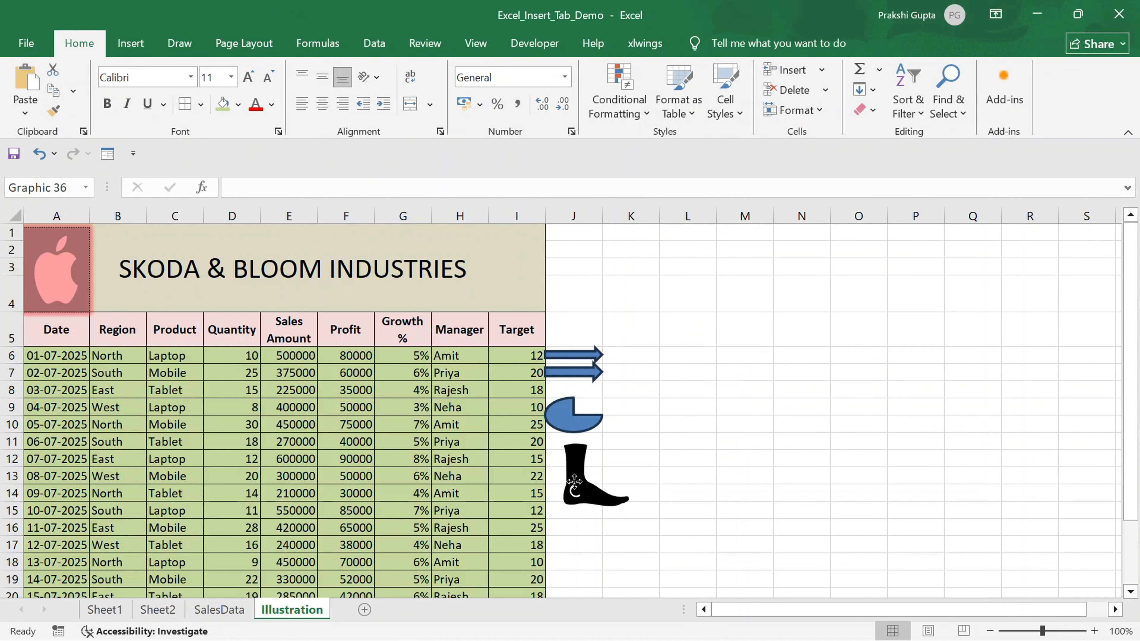
# - Search the online 3D models for apple and insert the first red apple model
pyautogui.click(130, 45)
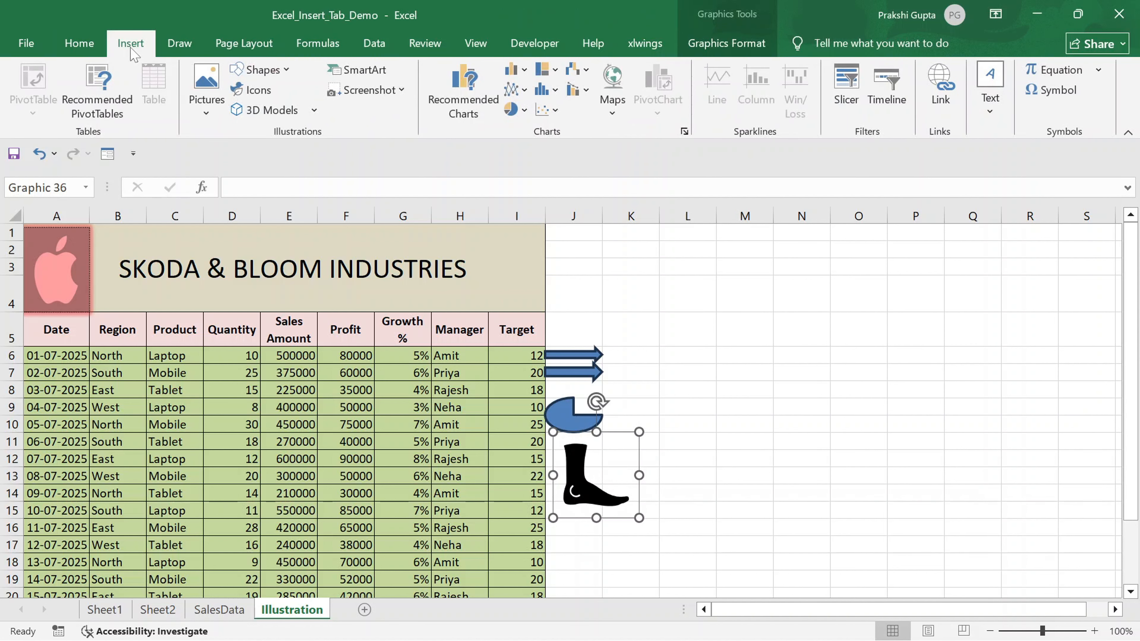
pyautogui.click(273, 113)
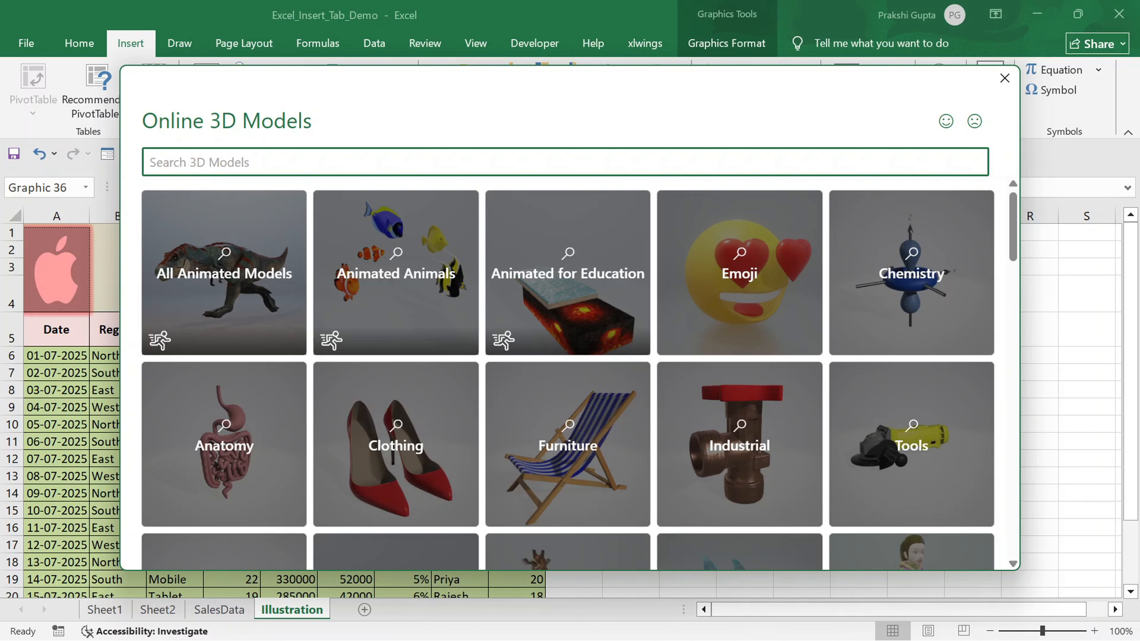
pyautogui.write('apple')
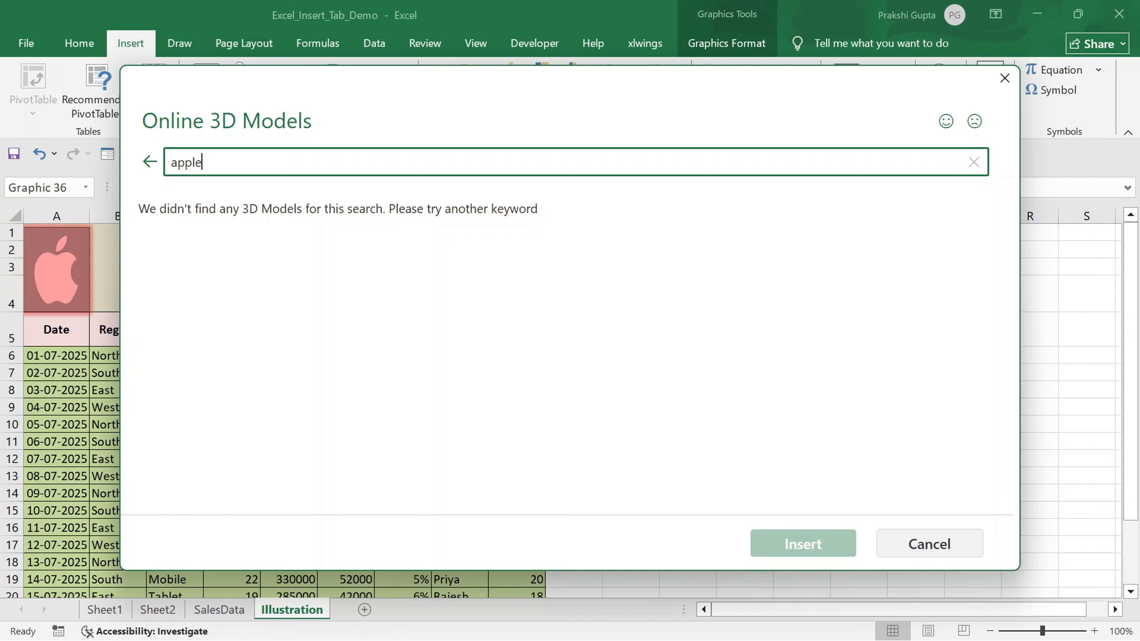
pyautogui.press('Return')
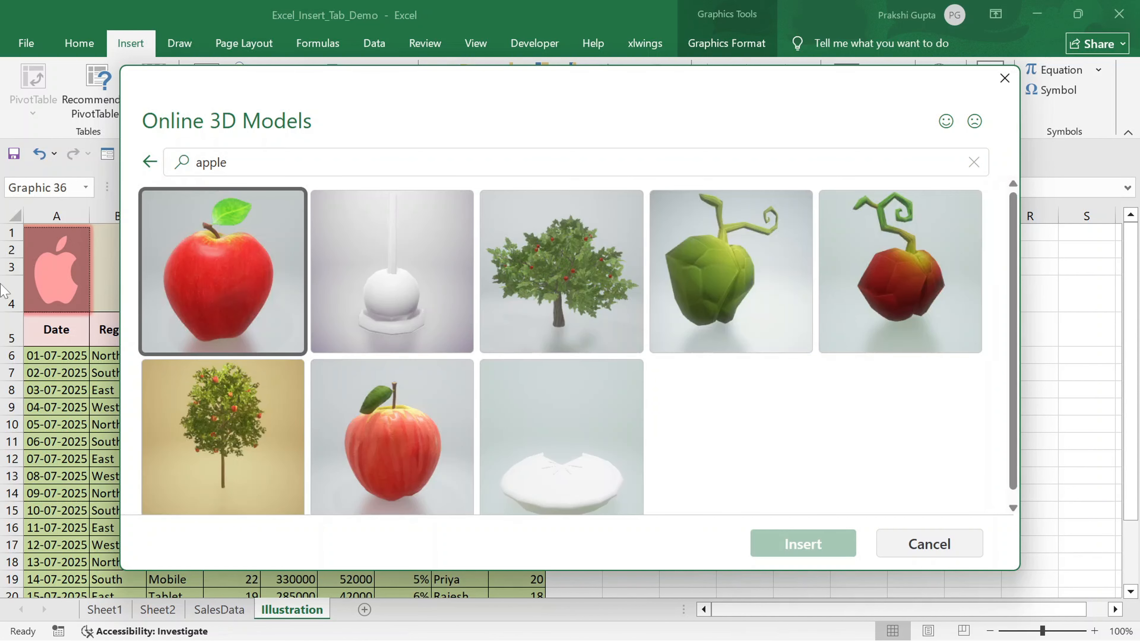
pyautogui.click(258, 303)
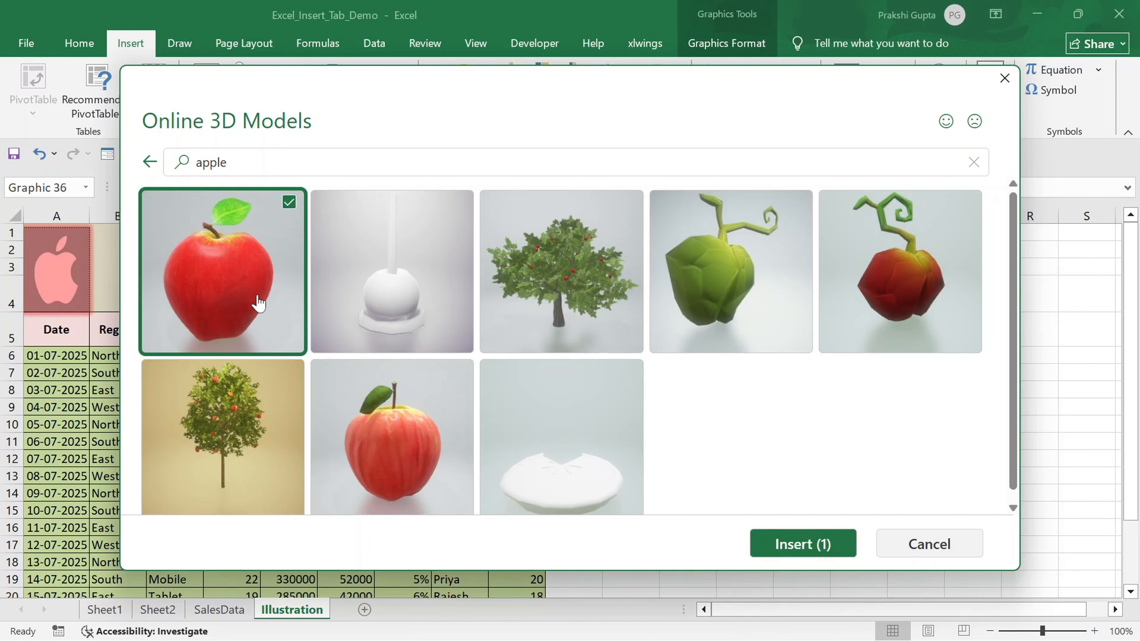
pyautogui.click(799, 559)
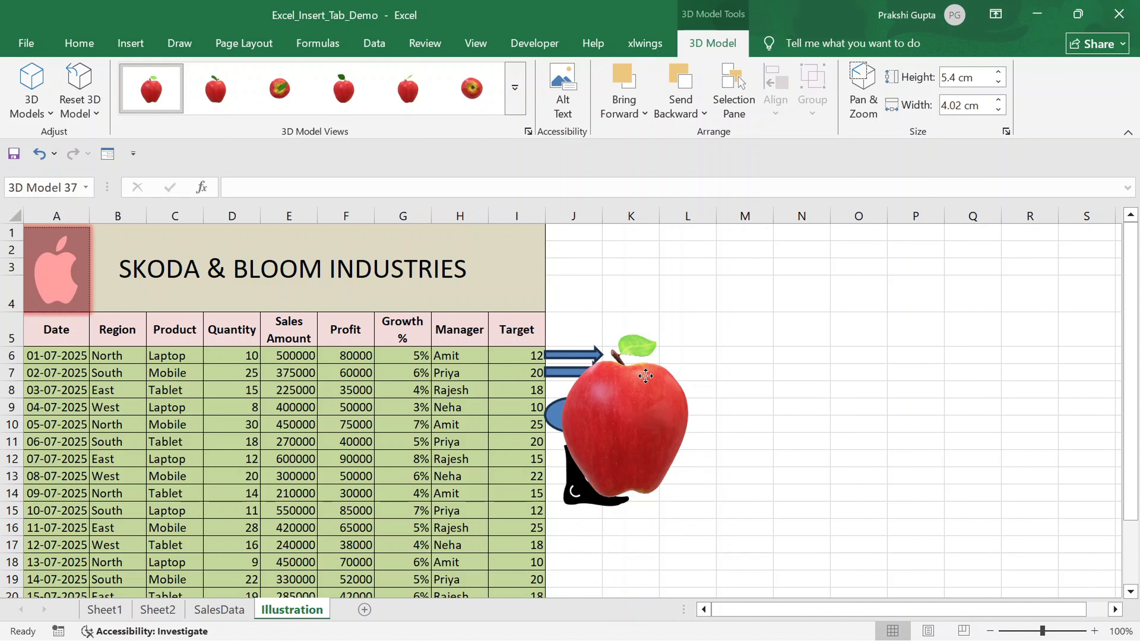
# - Move the apple model to columns M–O and stretch it to about 6.77 cm wide
pyautogui.moveTo(645, 377); pyautogui.dragTo(804, 288)
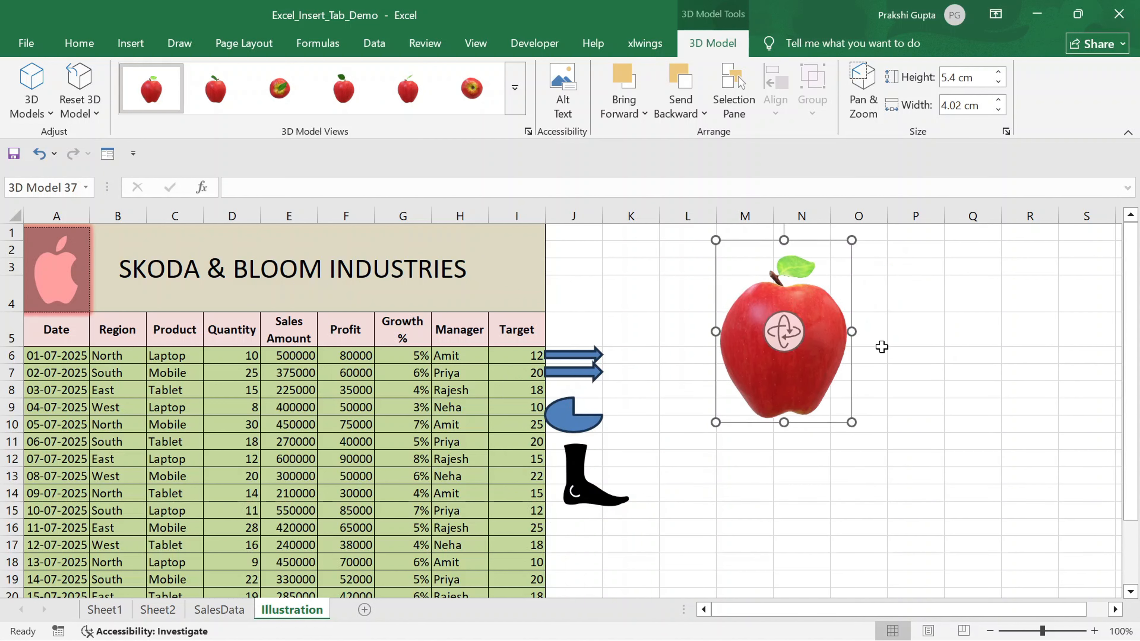
pyautogui.moveTo(851, 331); pyautogui.dragTo(945, 331)
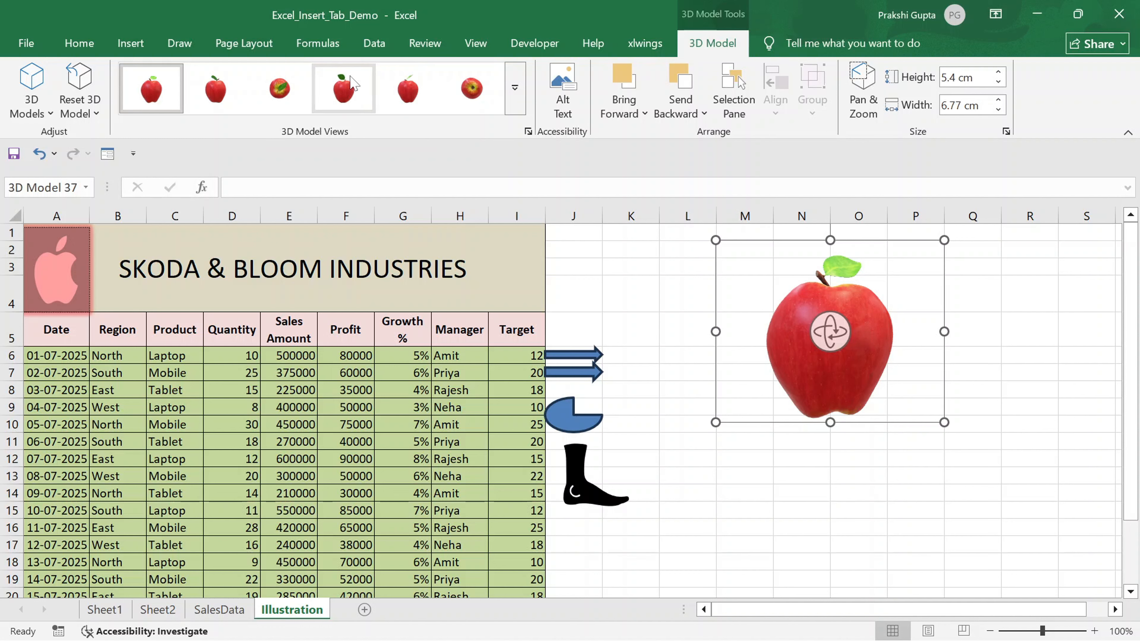
# - Apply a different 3D Model View preset to the apple model
pyautogui.click(407, 92)
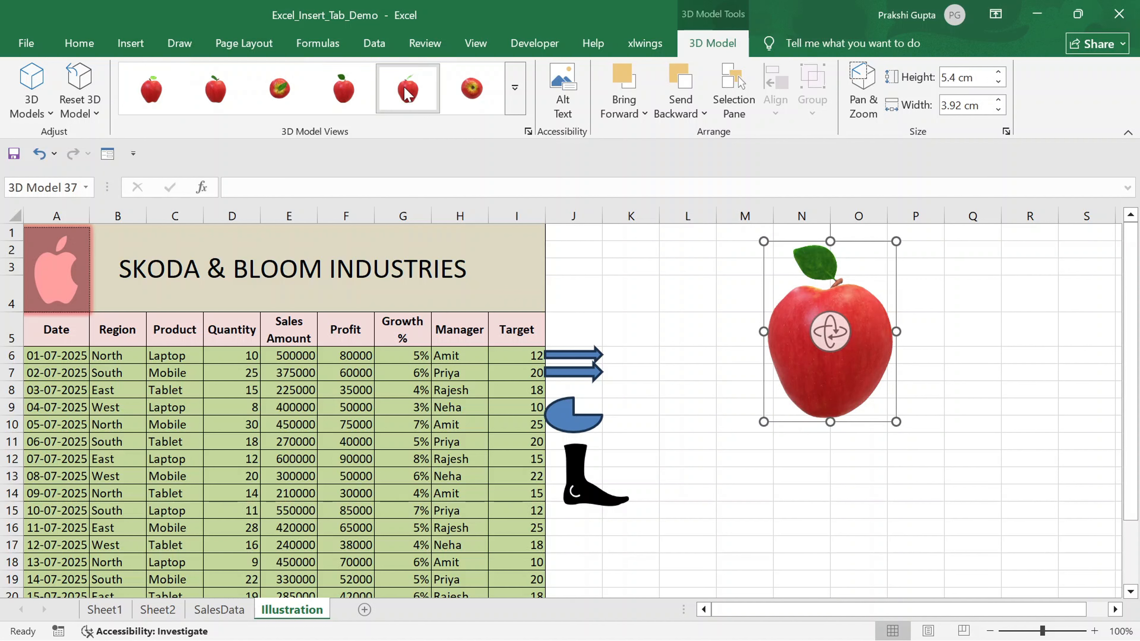
pyautogui.click(734, 343)
# - Insert a Basic Pyramid SmartArt graphic and undo the insertion
pyautogui.click(137, 43)
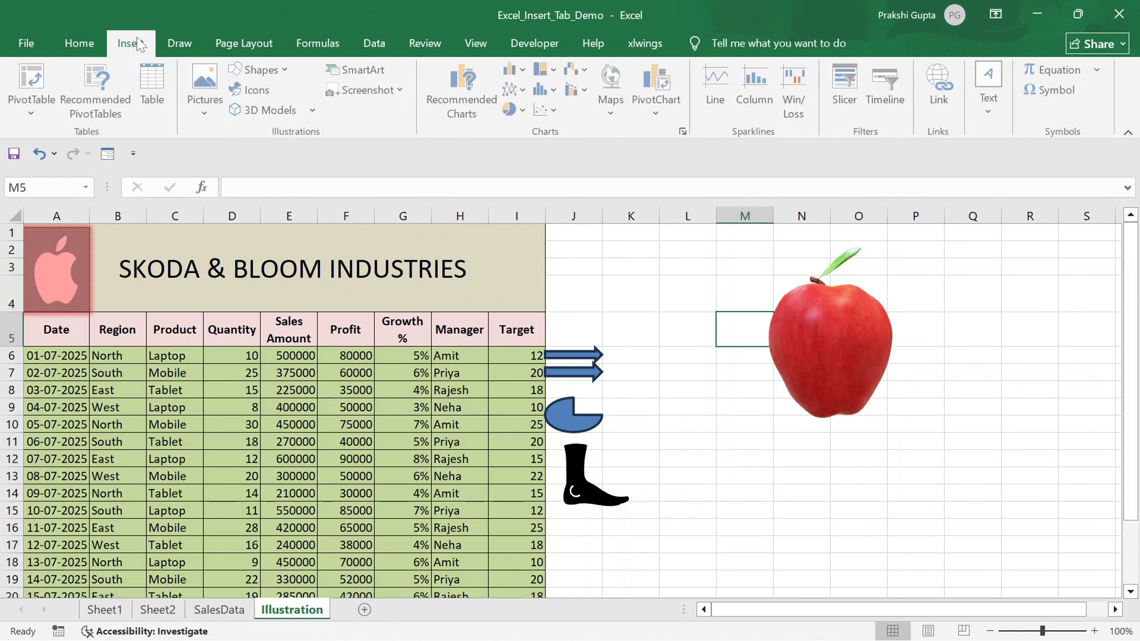
pyautogui.click(364, 71)
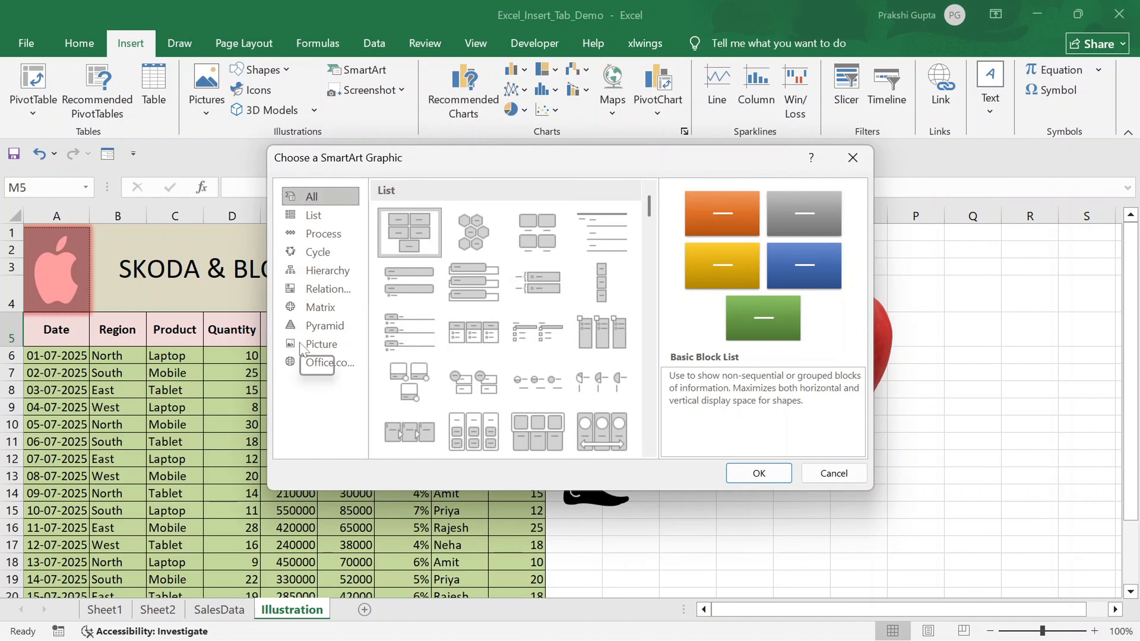
pyautogui.click(338, 332)
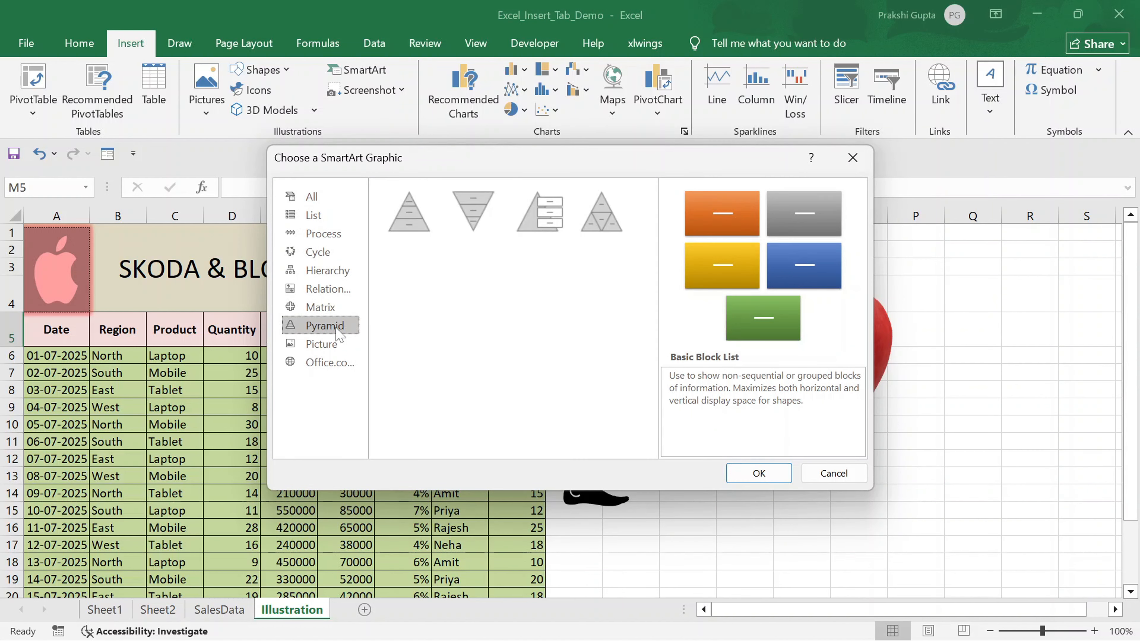
pyautogui.click(419, 213)
pyautogui.click(758, 474)
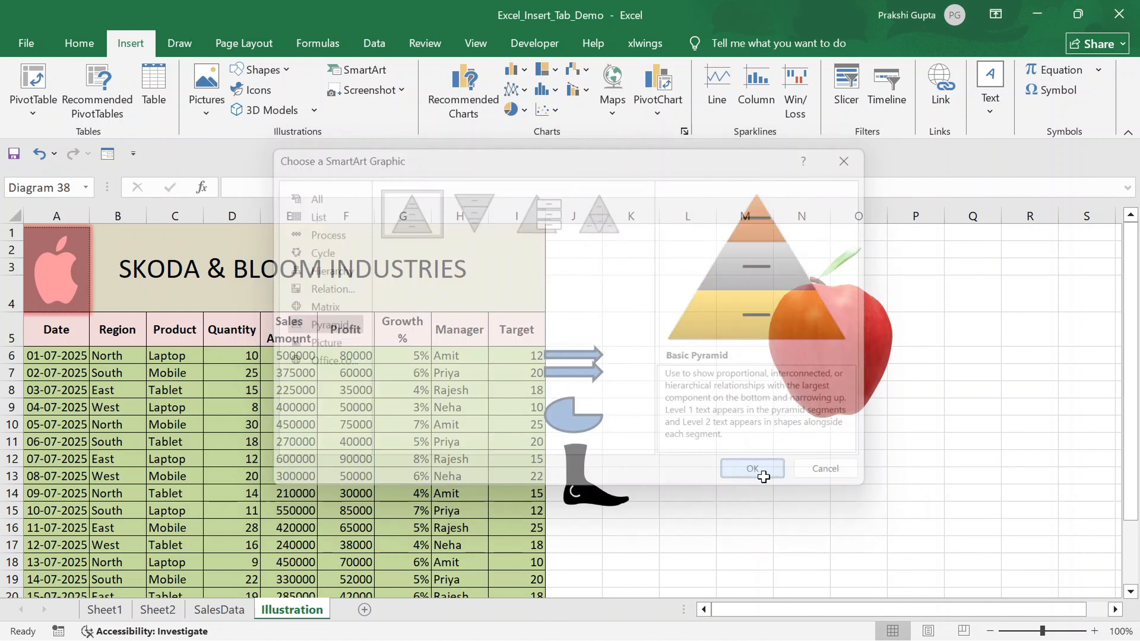
pyautogui.click(645, 443)
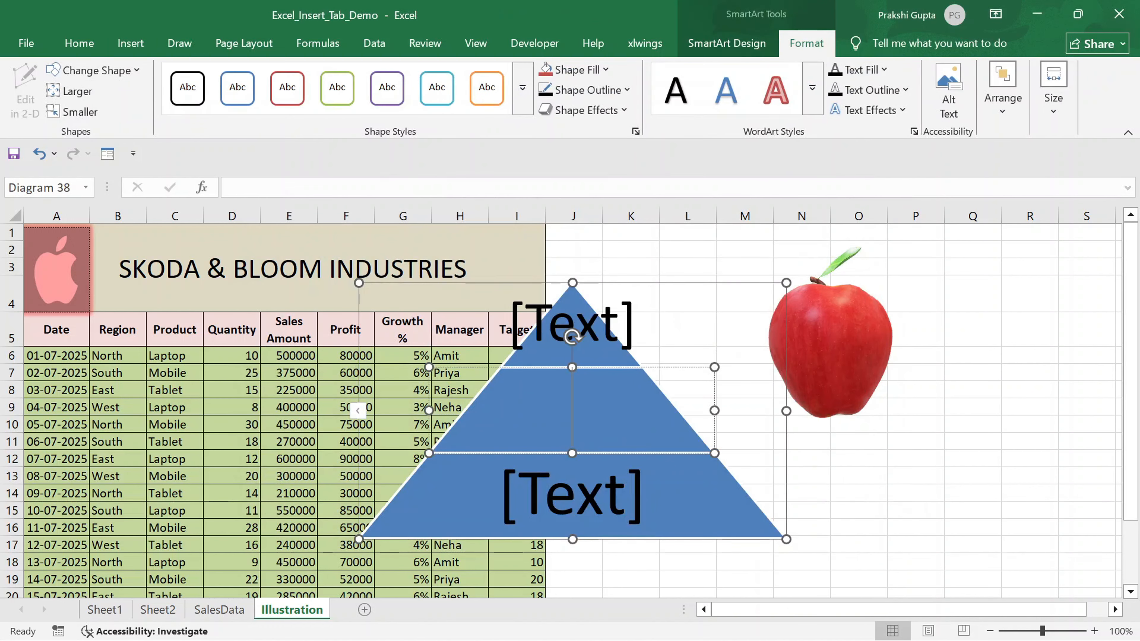
pyautogui.hotkey('ctrl', 'z')
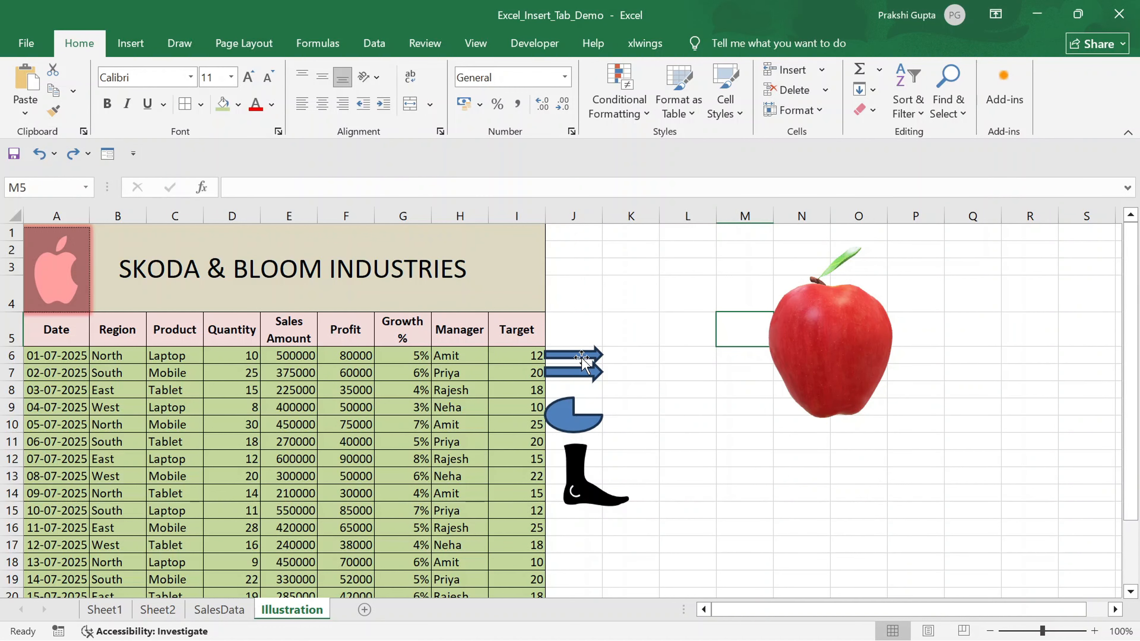
# - Insert a Basic Matrix SmartArt graphic after browsing the Matrix, Hierarchy and Relationship categories
pyautogui.click(131, 48)
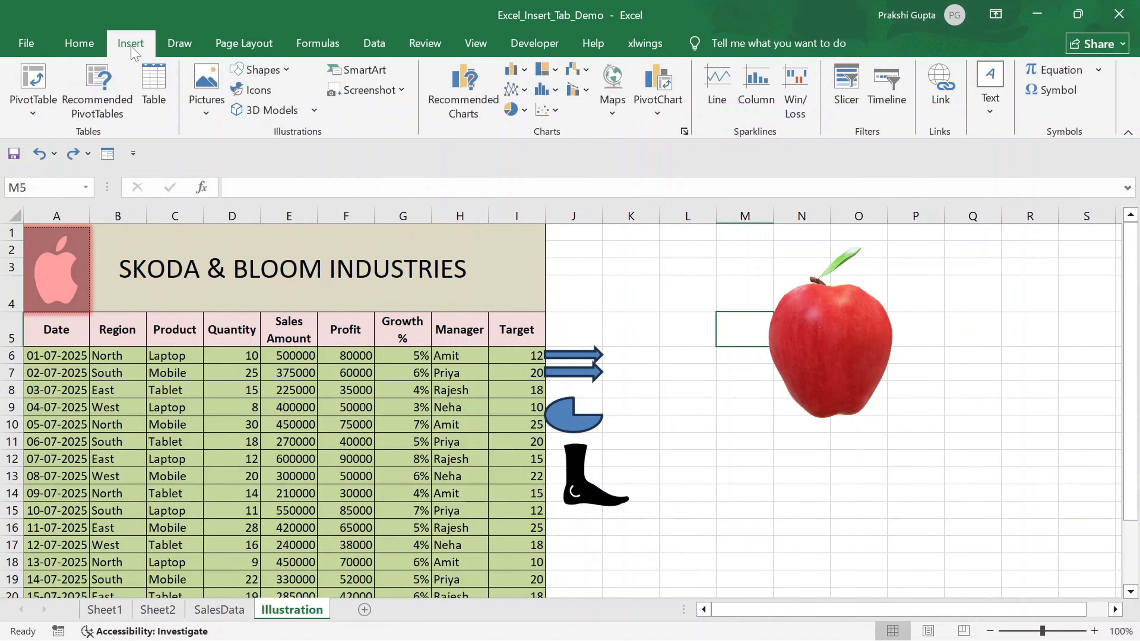
pyautogui.click(376, 69)
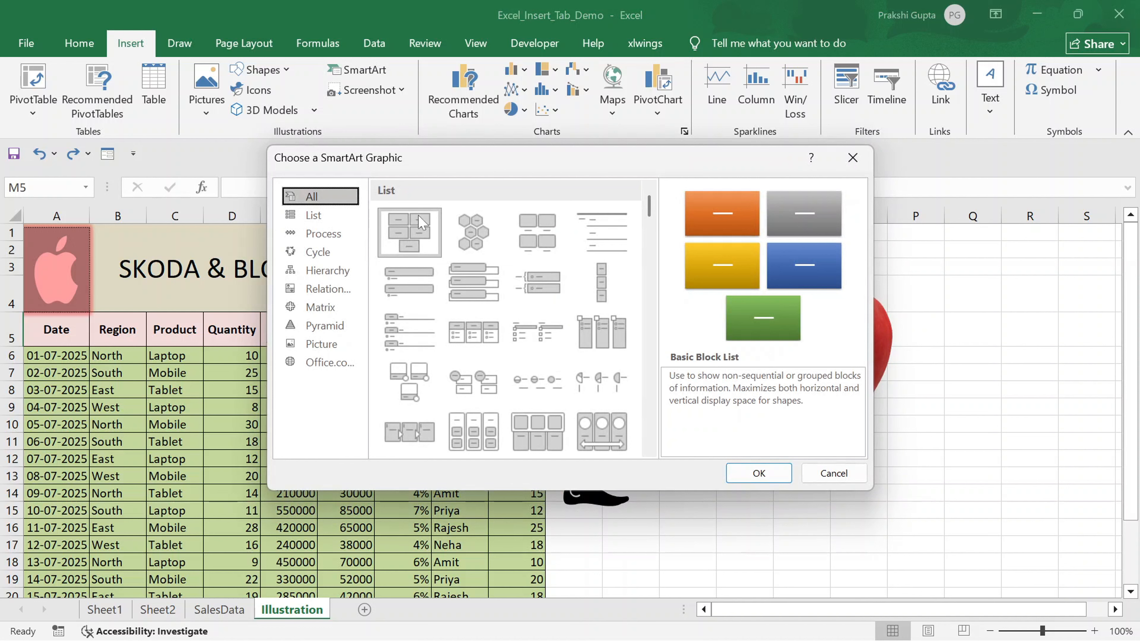
pyautogui.click(329, 315)
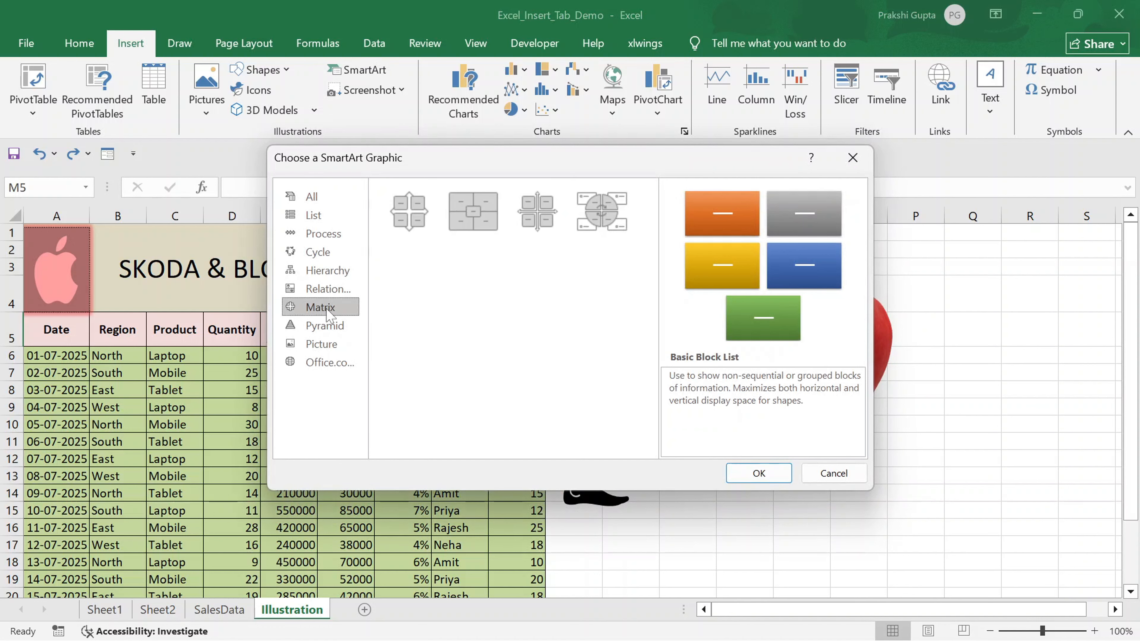
pyautogui.click(422, 217)
pyautogui.click(327, 271)
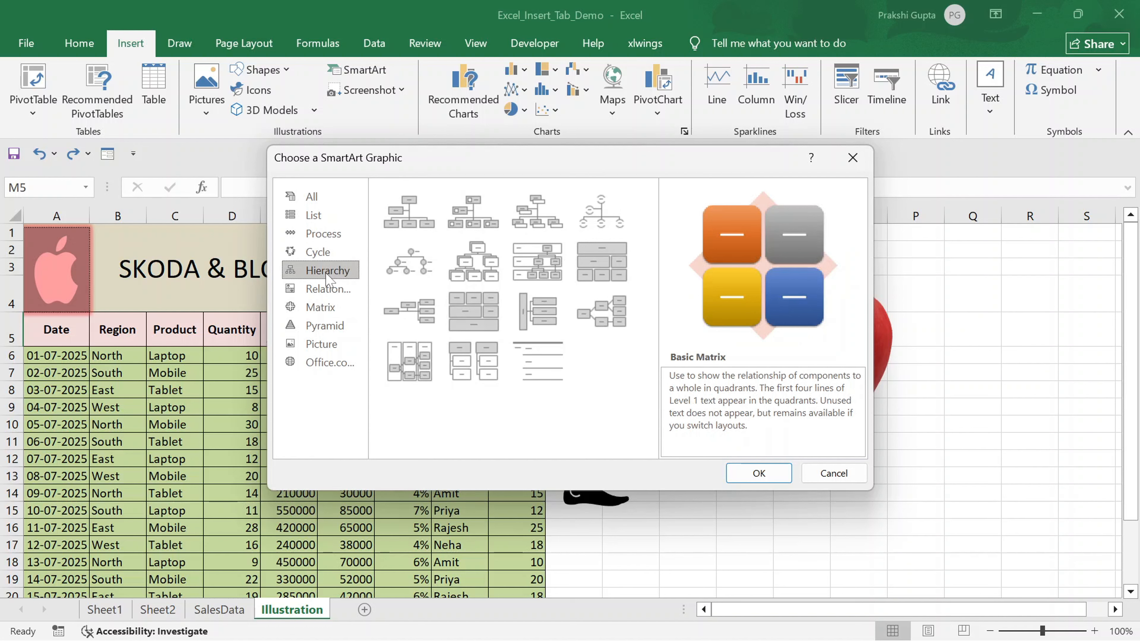
pyautogui.click(324, 292)
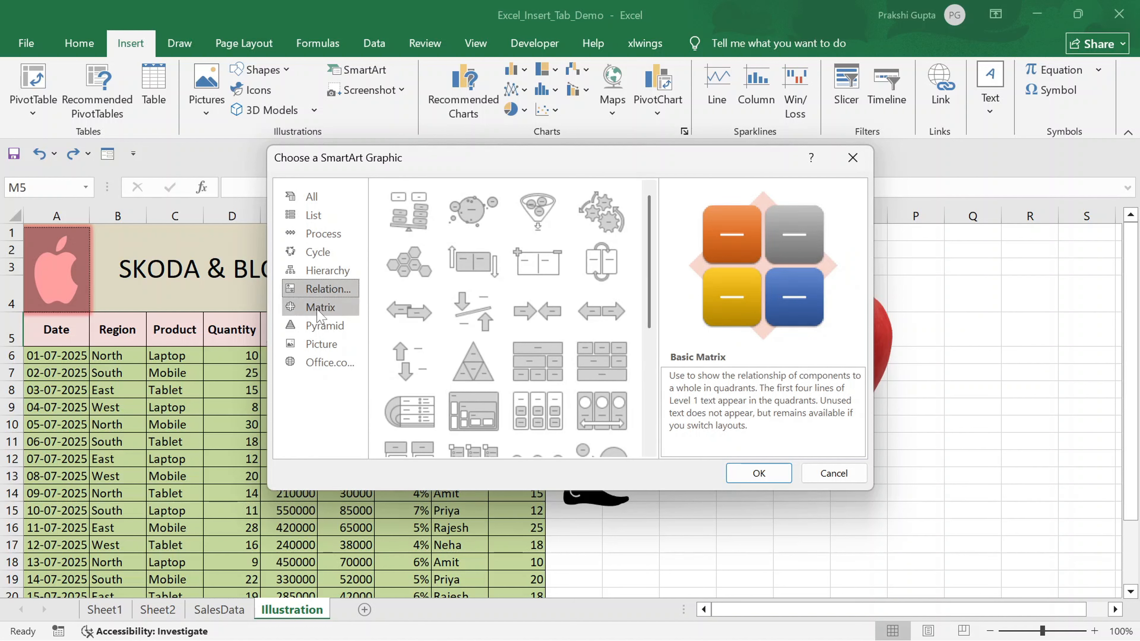
pyautogui.click(320, 310)
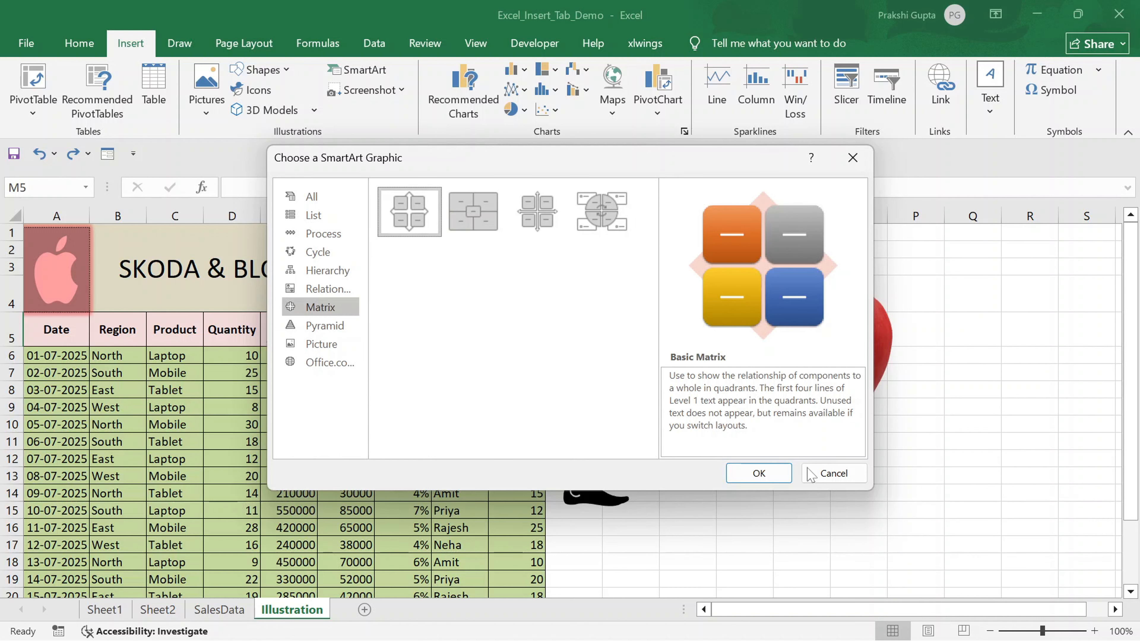
pyautogui.click(762, 474)
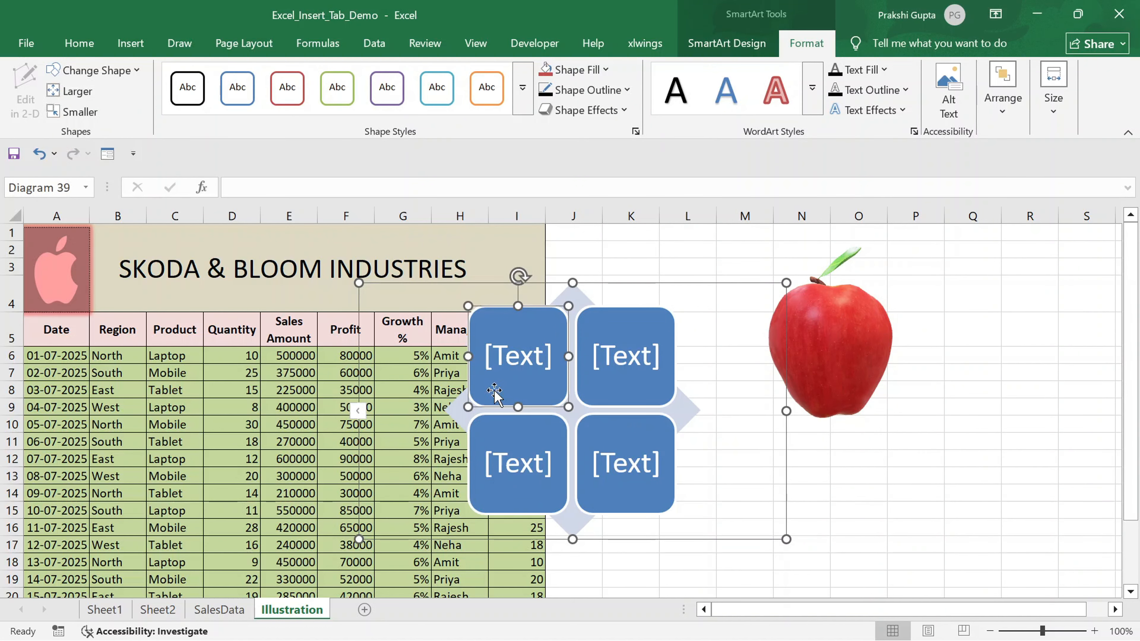
# - Move the matrix graphic off the table so it sits beside it, spanning about columns K–R
pyautogui.moveTo(467, 286); pyautogui.dragTo(578, 382)
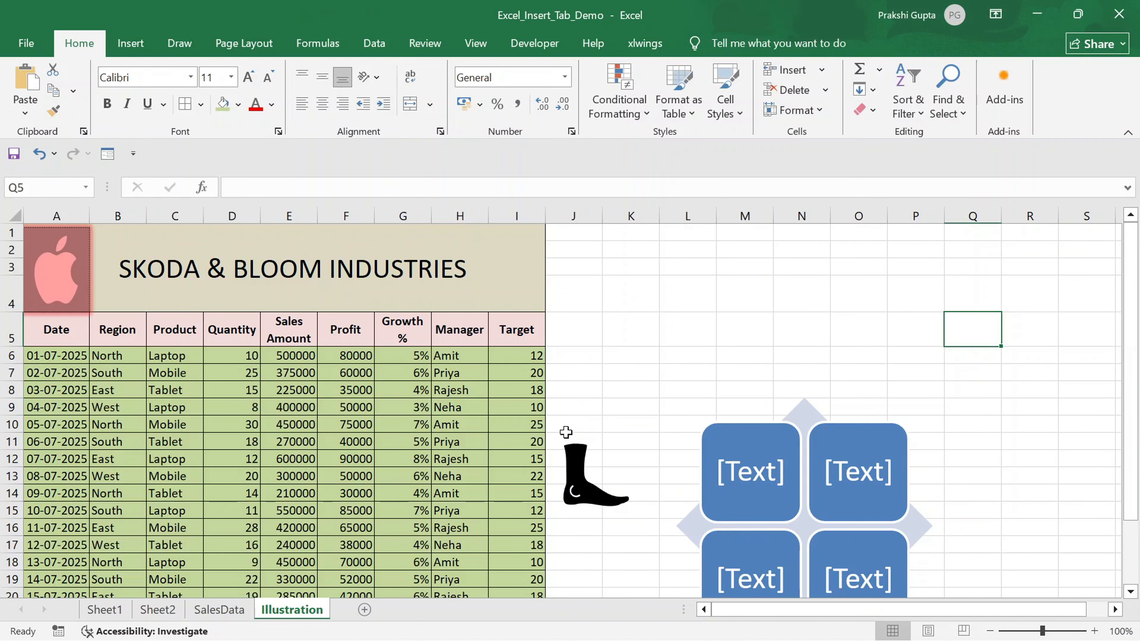
pyautogui.click(812, 441)
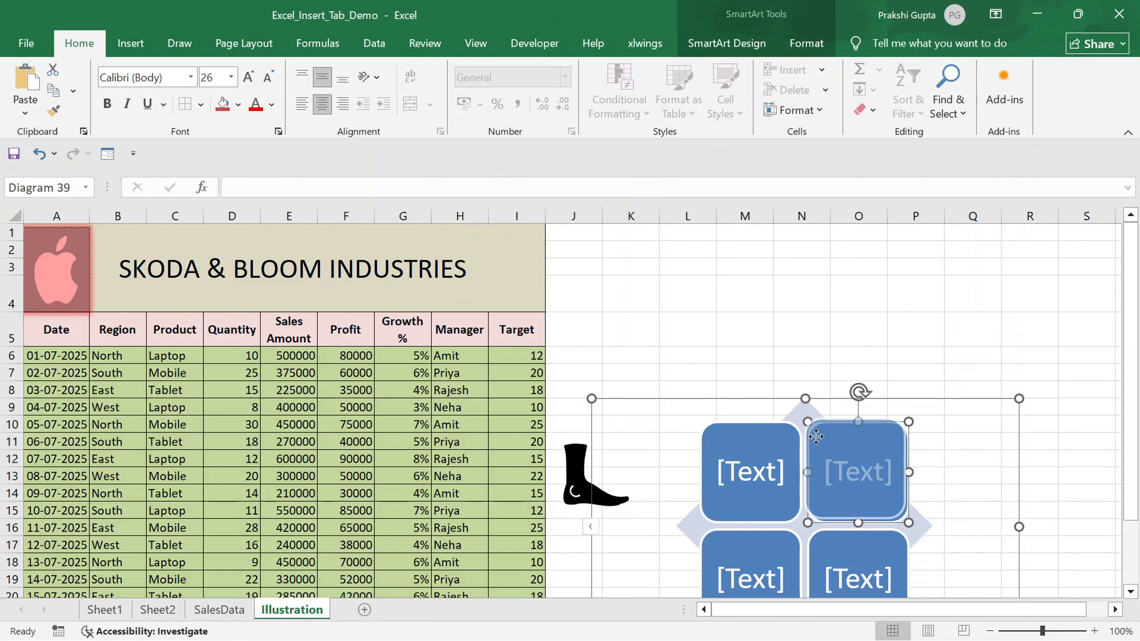
pyautogui.moveTo(679, 399); pyautogui.dragTo(683, 269)
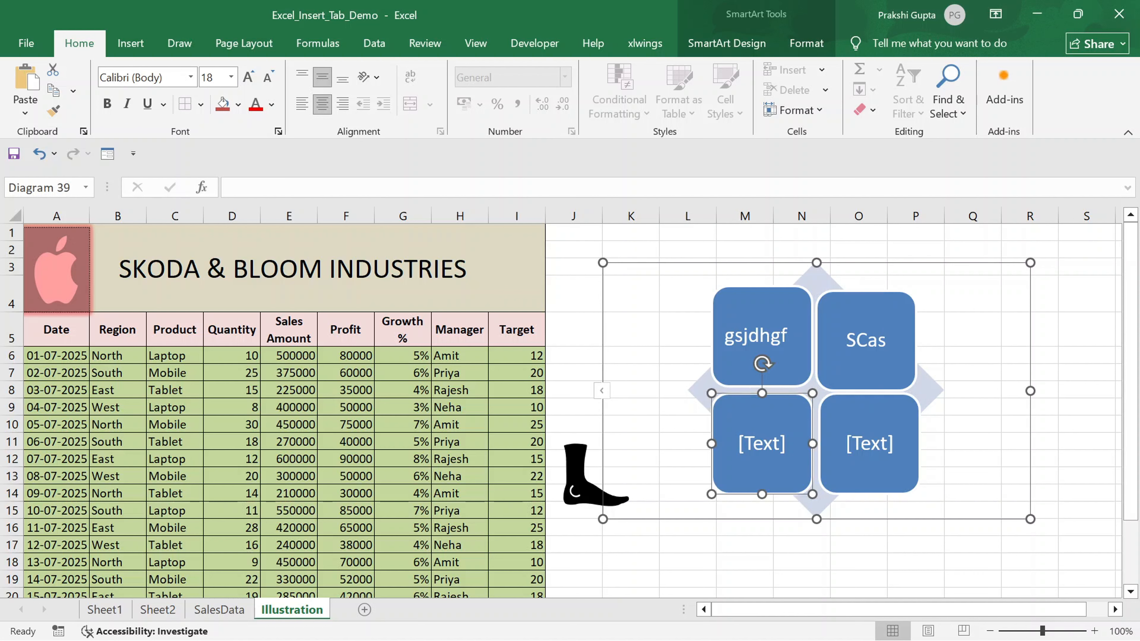
# - Label the top two matrix quadrants North and South
pyautogui.doubleClick(725, 332)
pyautogui.press('BackSpace')
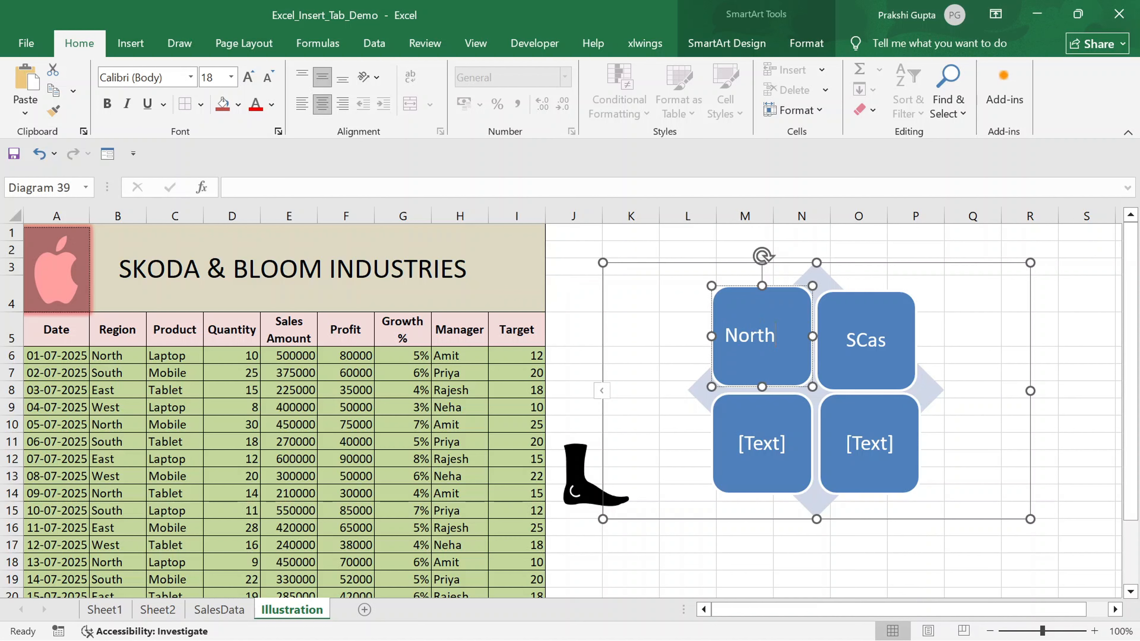
pyautogui.click(856, 341)
pyautogui.write('South')
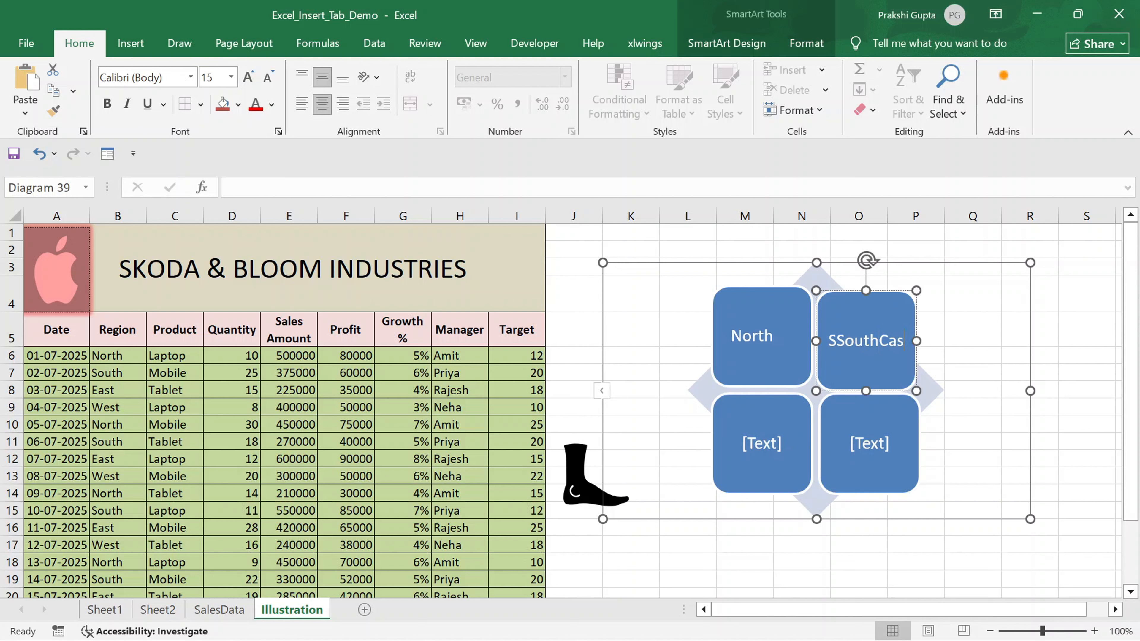
pyautogui.hotkey('ctrl', 'a')
pyautogui.press('BackSpace')
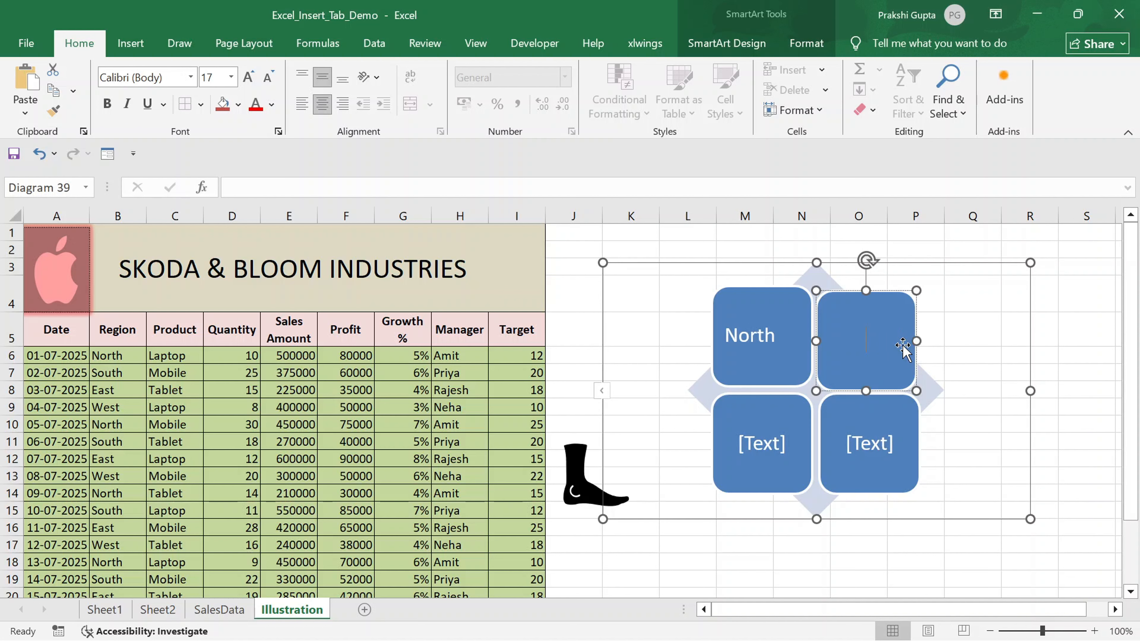
pyautogui.write('South')
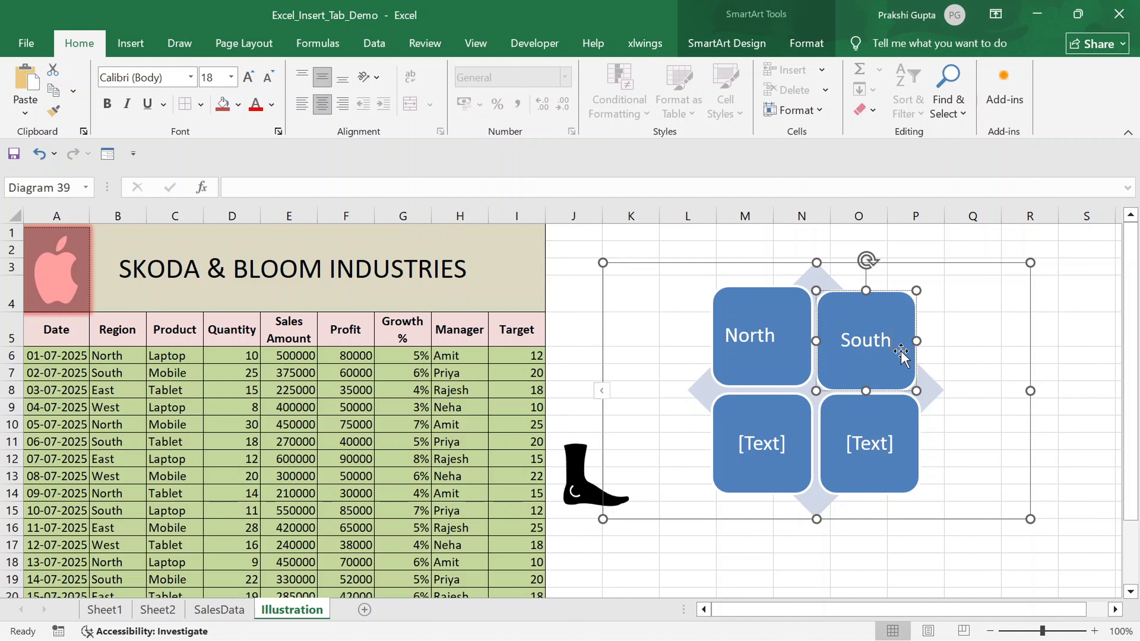
# - Label the bottom two matrix quadrants East and West, then deselect the graphic
pyautogui.click(770, 441)
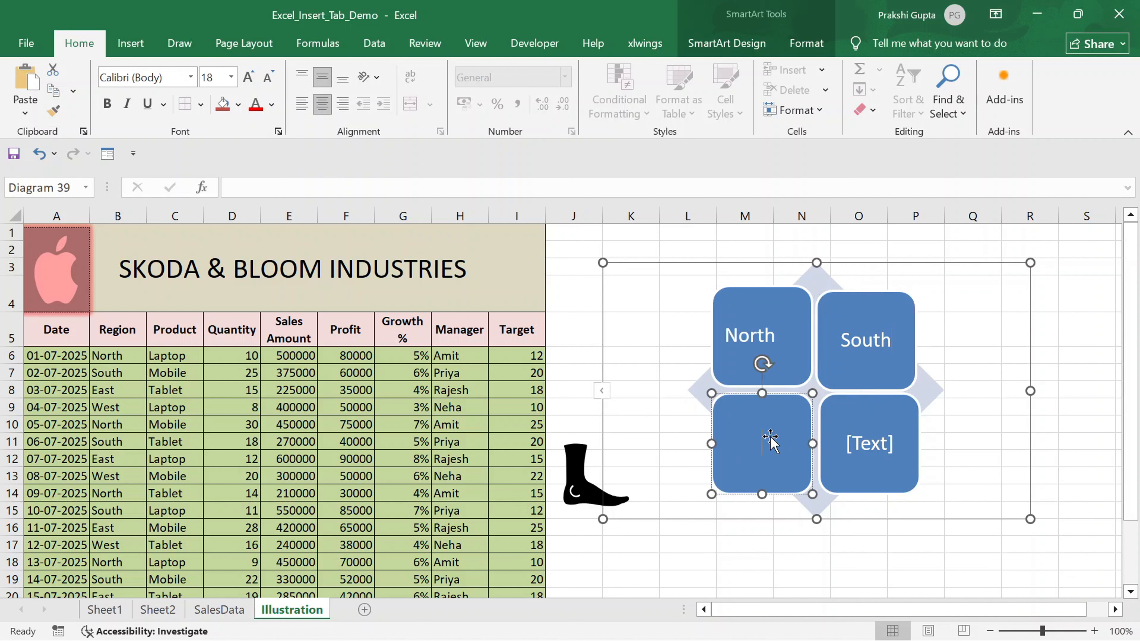
pyautogui.write('East')
pyautogui.click(848, 450)
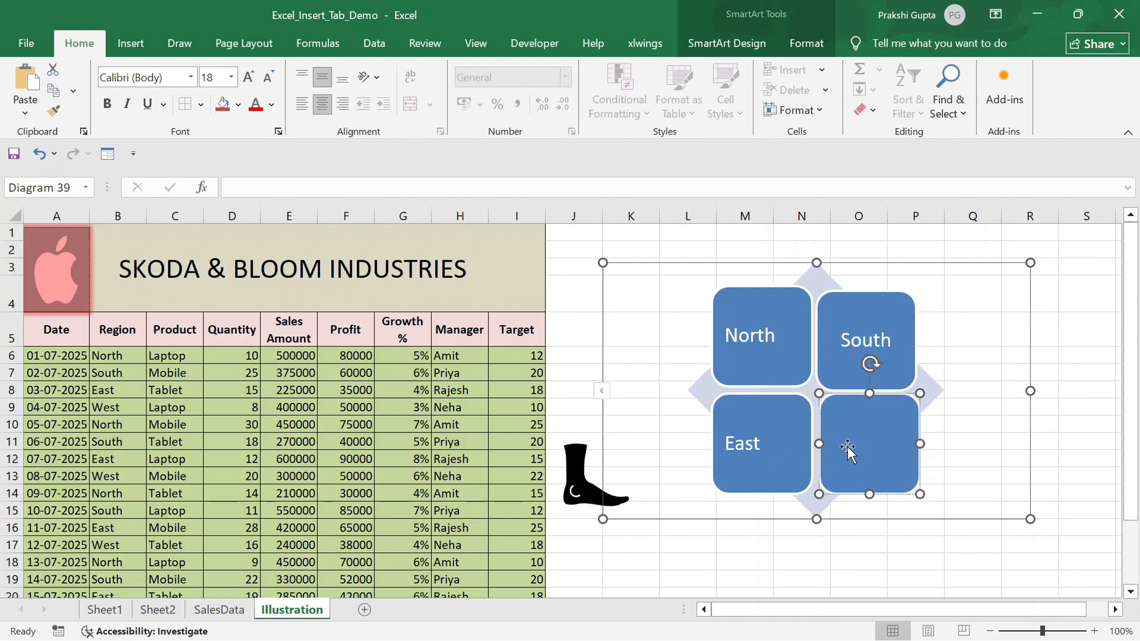
pyautogui.write('West')
pyautogui.click(860, 580)
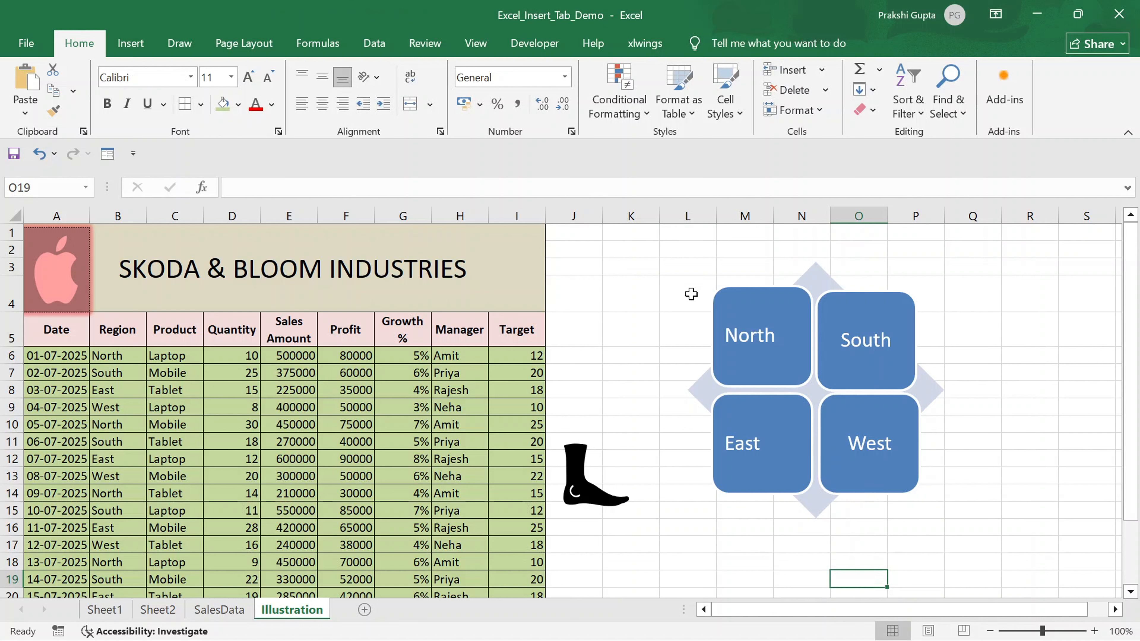
# - Change the matrix graphic's colours to the first Colorful colour scheme
pyautogui.click(775, 336)
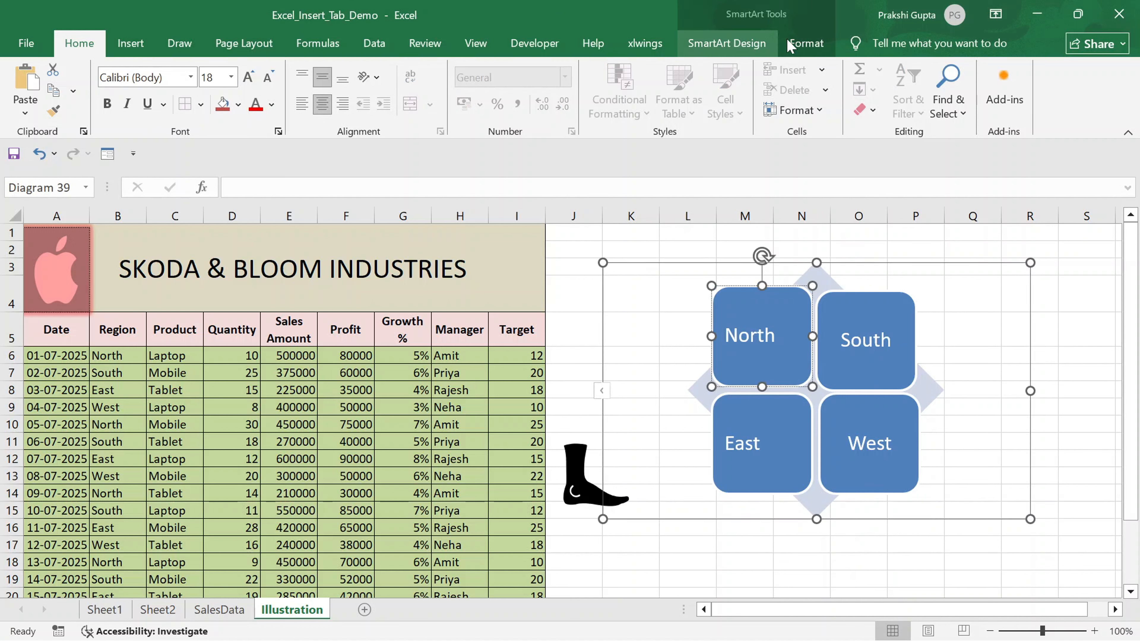
pyautogui.click(799, 43)
pyautogui.click(739, 52)
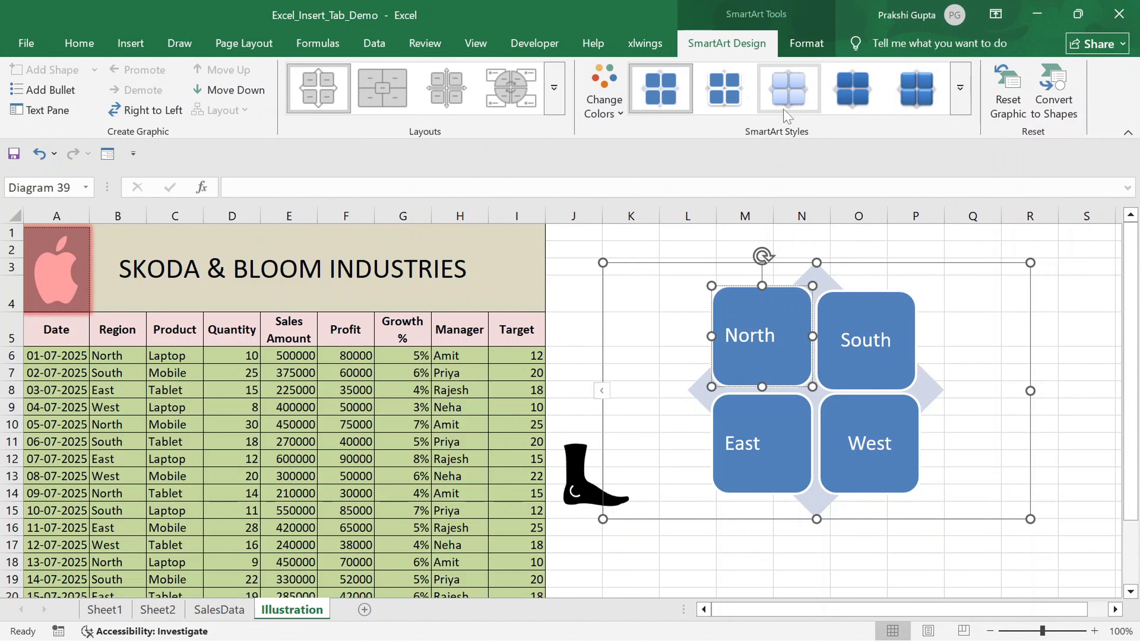
pyautogui.click(618, 116)
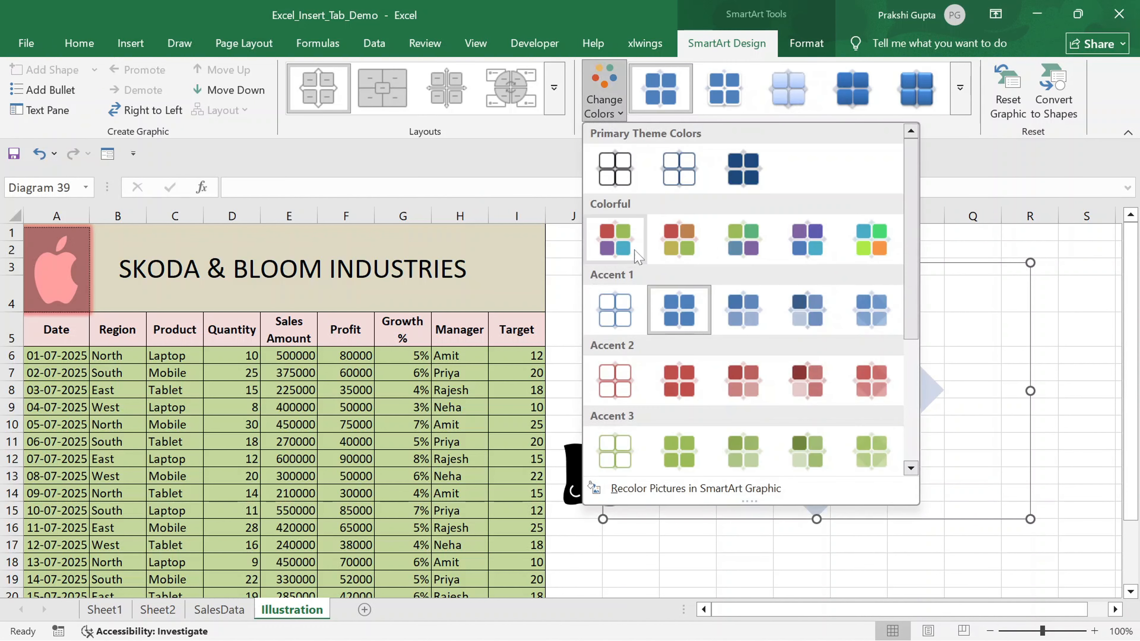
pyautogui.click(687, 251)
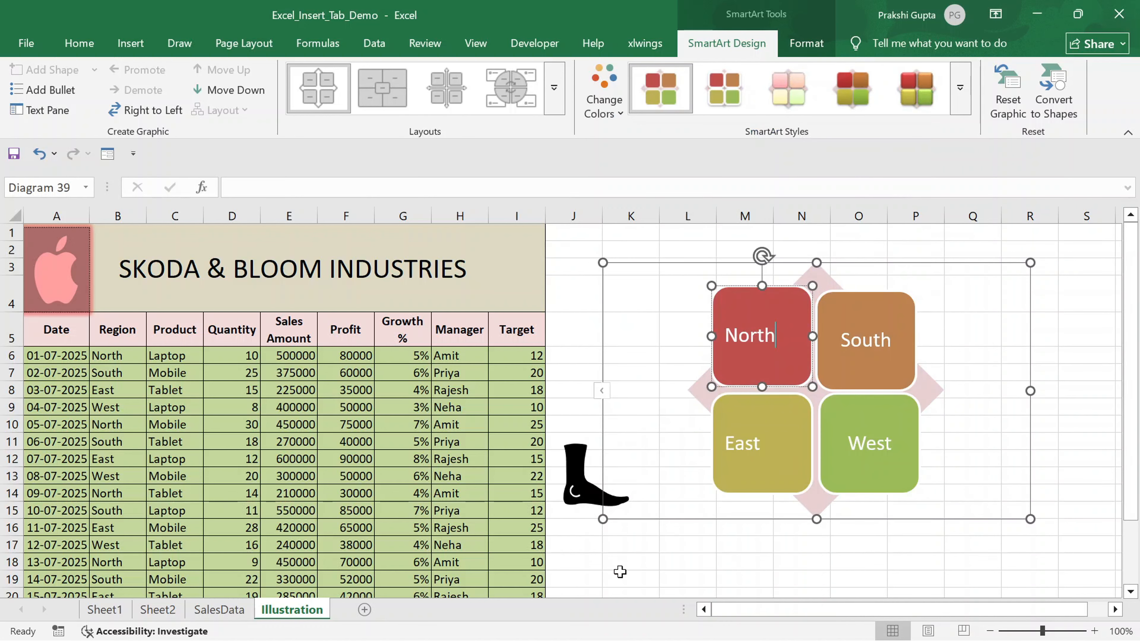
# - Apply the last visible 3D SmartArt style to the matrix and switch its layout to Right to Left
pyautogui.click(935, 106)
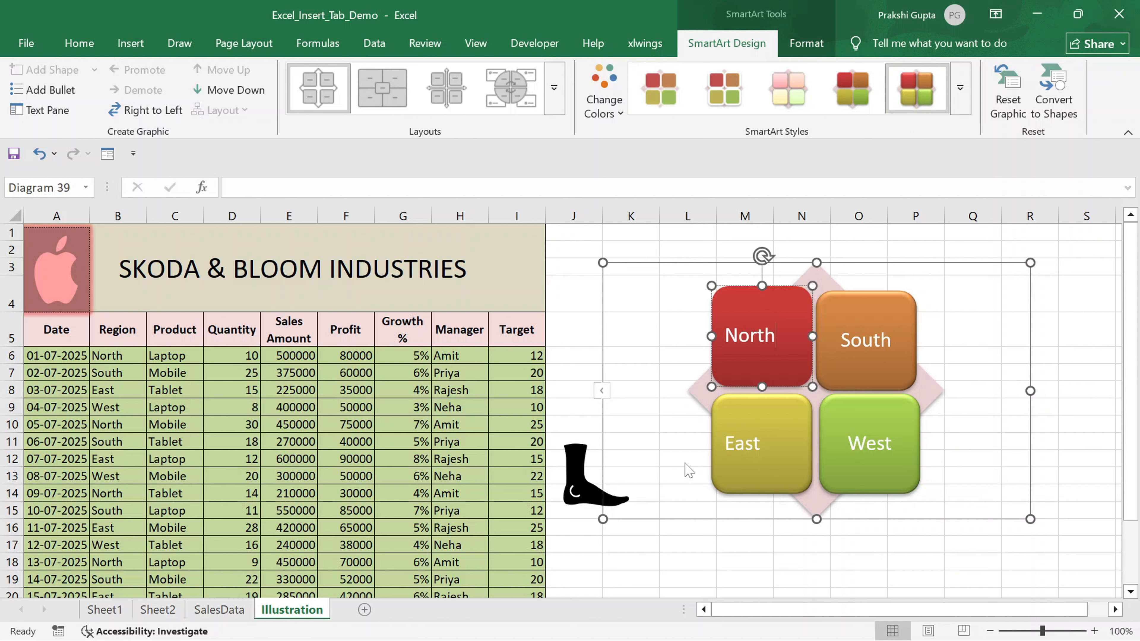
pyautogui.click(146, 111)
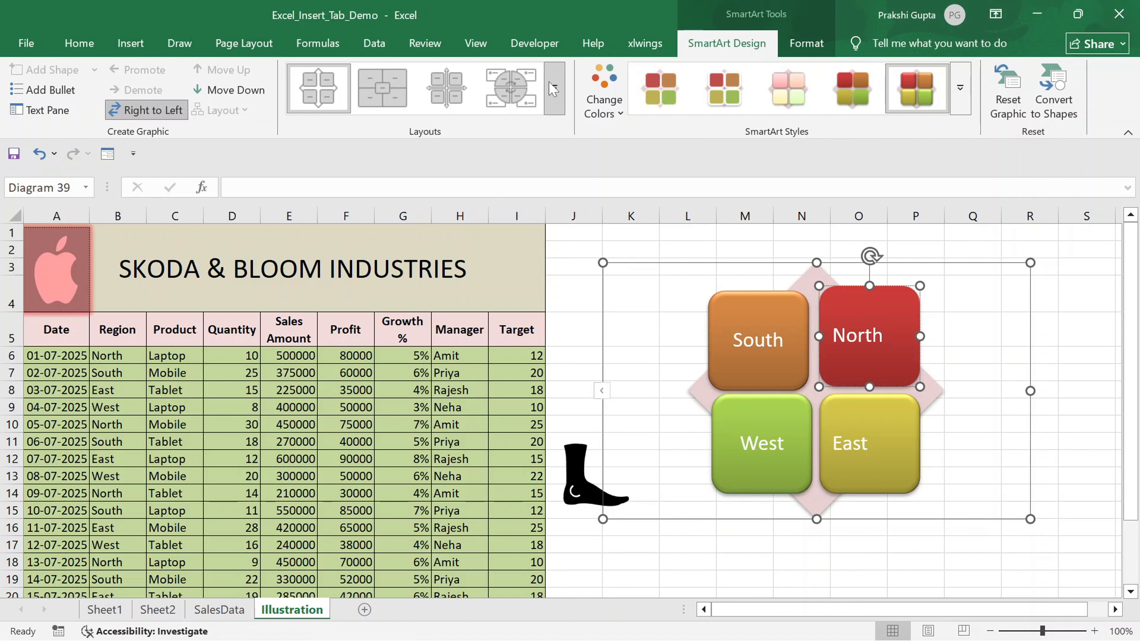
# - Insert a screenshot of the open File Explorer Videos window and move it to start around column H
pyautogui.click(120, 49)
pyautogui.click(400, 90)
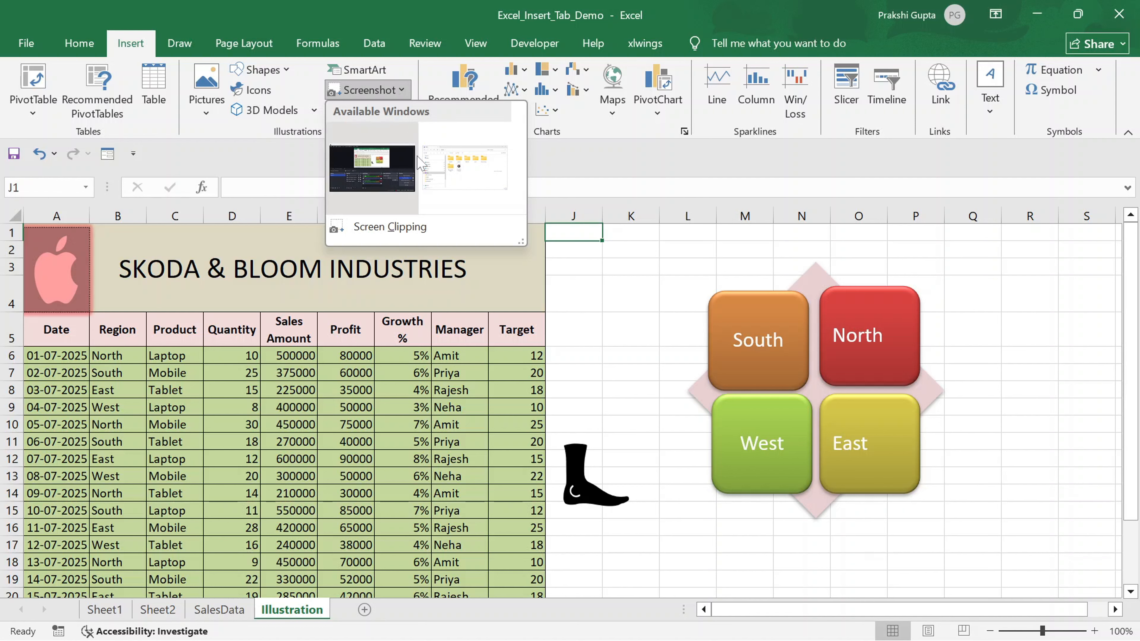
pyautogui.click(454, 186)
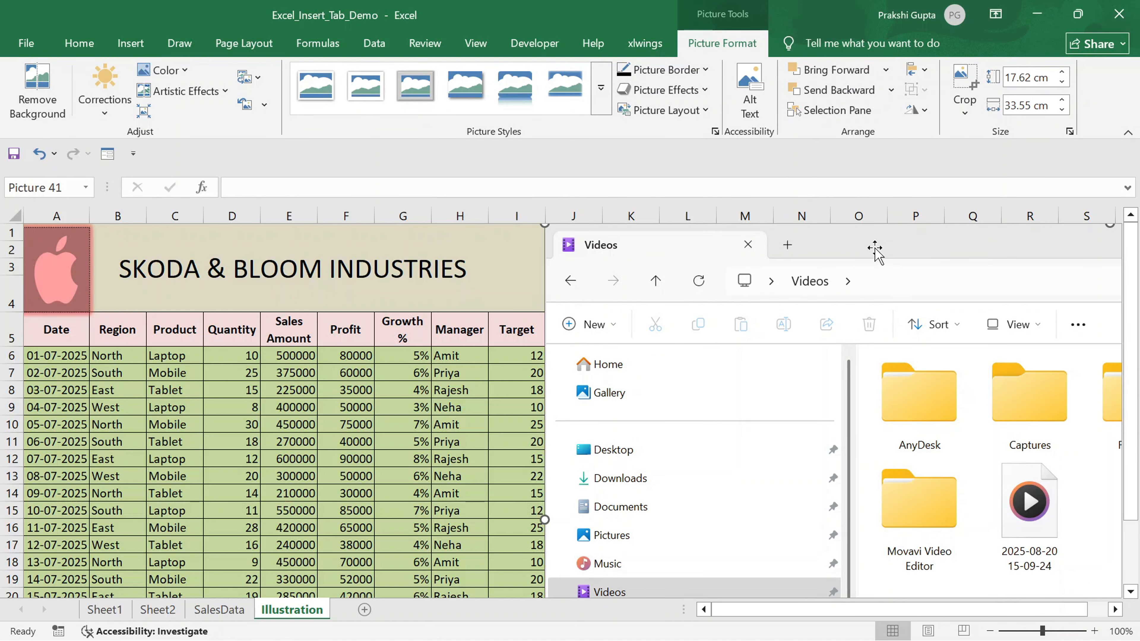
pyautogui.moveTo(874, 247); pyautogui.dragTo(786, 256)
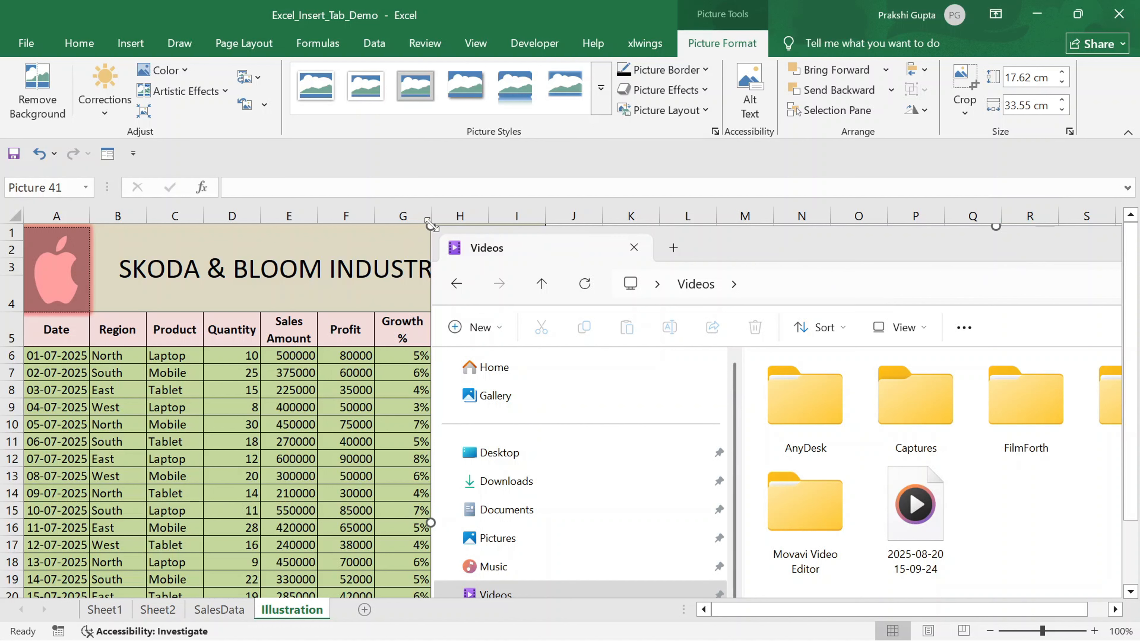